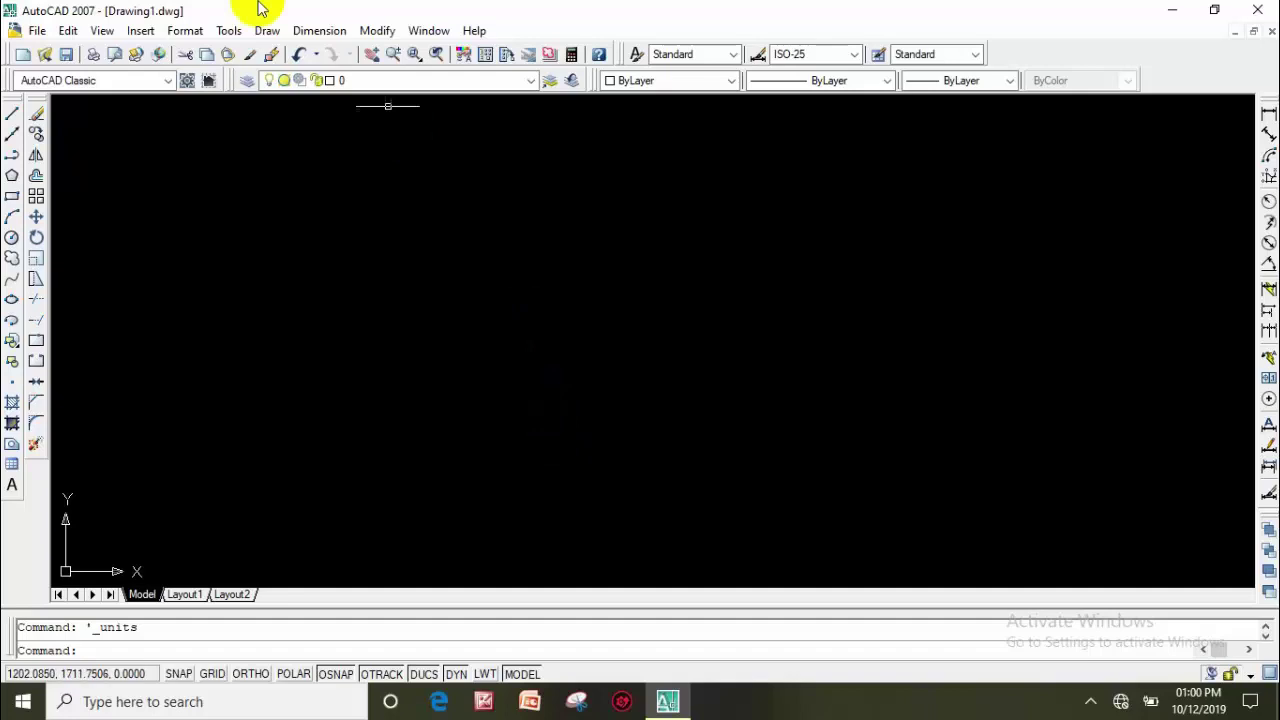
Step: Open the Drawing Units dialog from the Format menu
{"action": "left_click", "coordinate": [200, 31]}
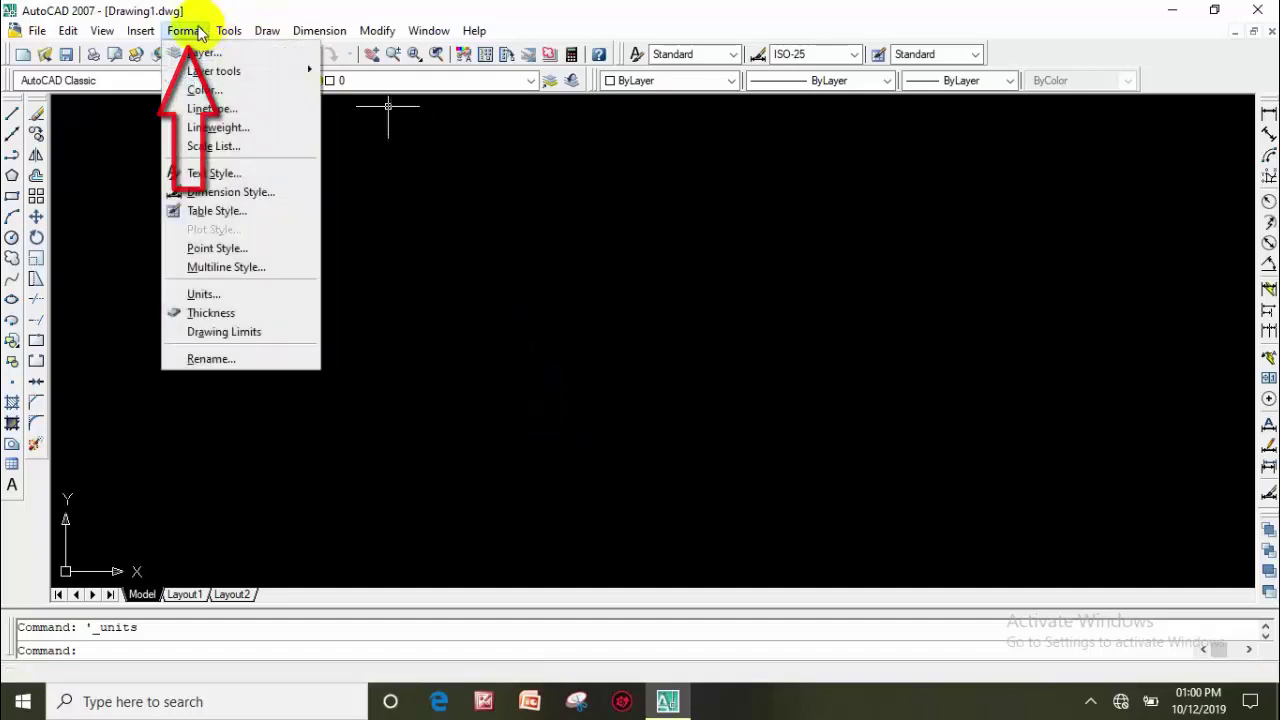
{"action": "left_click", "coordinate": [237, 294]}
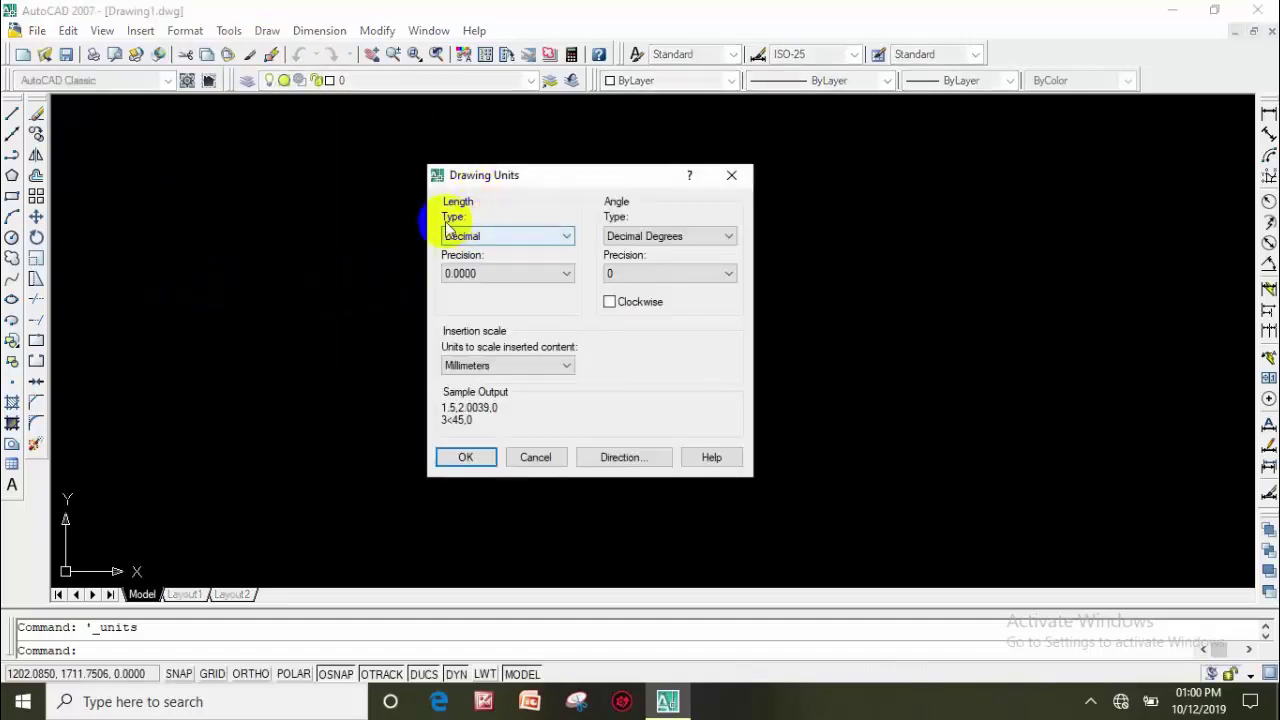
Step: Set the length type to Engineering with 0'-0" precision
{"action": "left_click", "coordinate": [505, 237]}
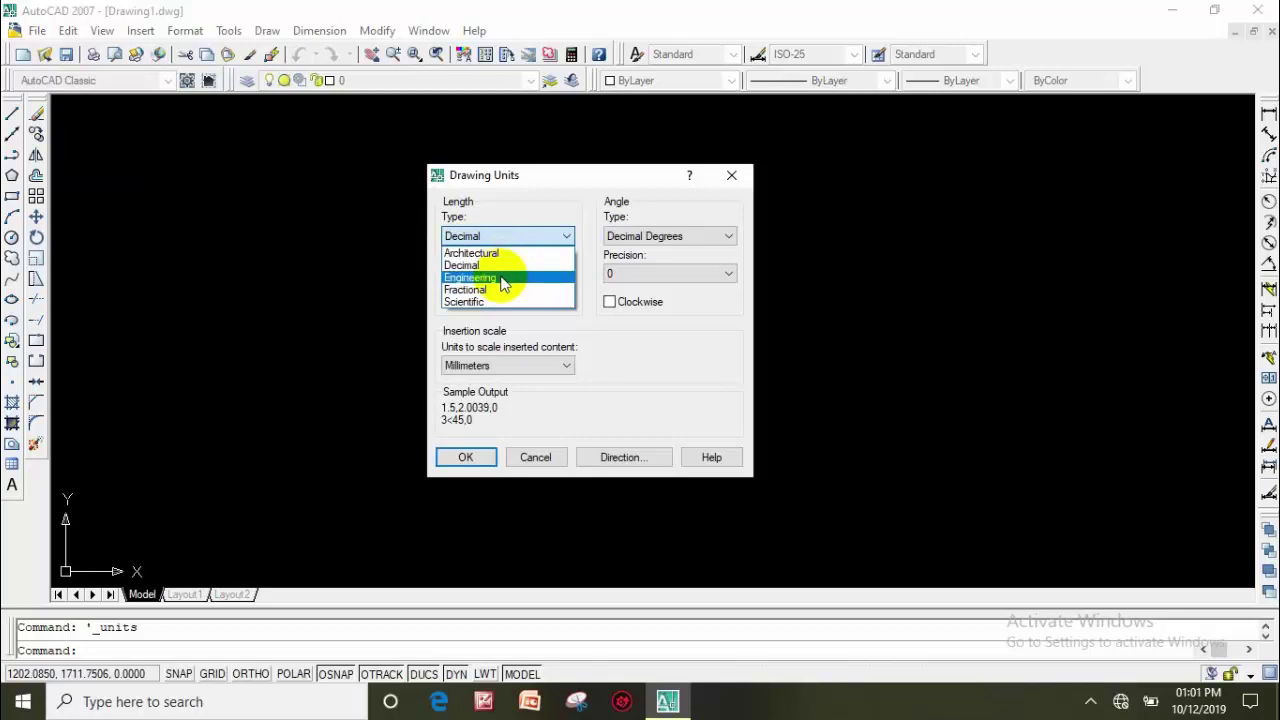
{"action": "left_click", "coordinate": [505, 287]}
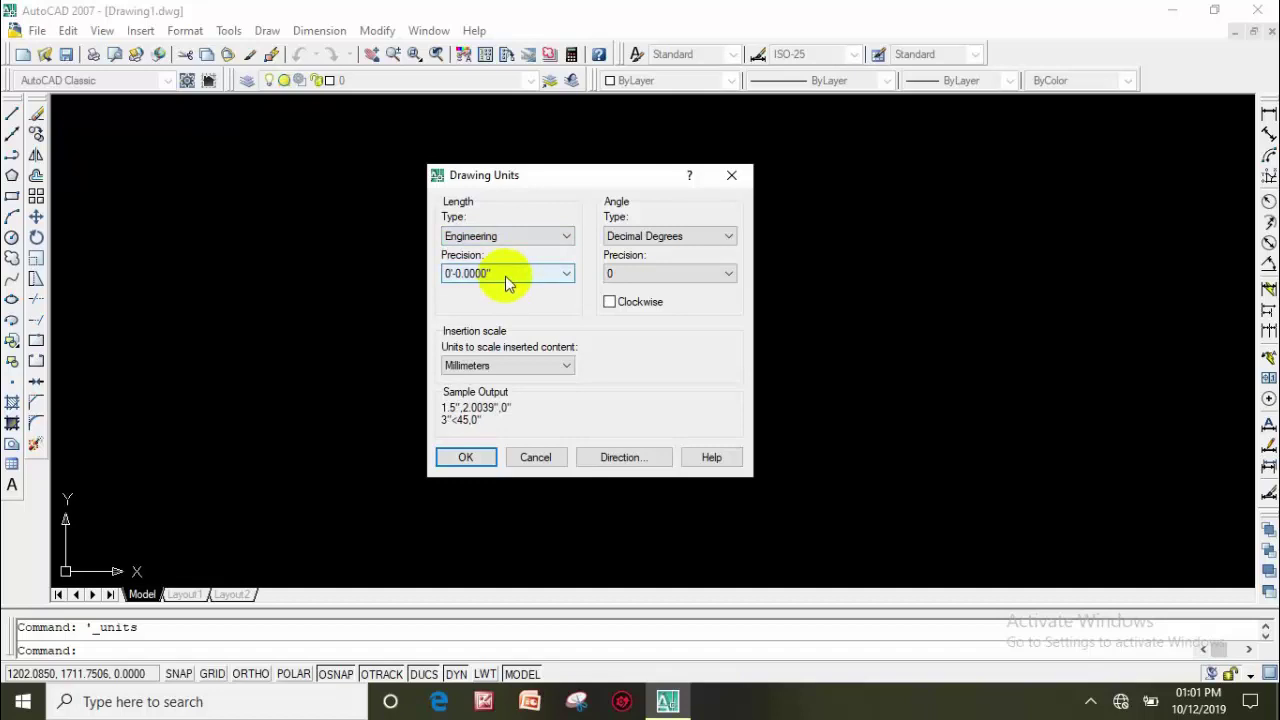
{"action": "left_click", "coordinate": [505, 275]}
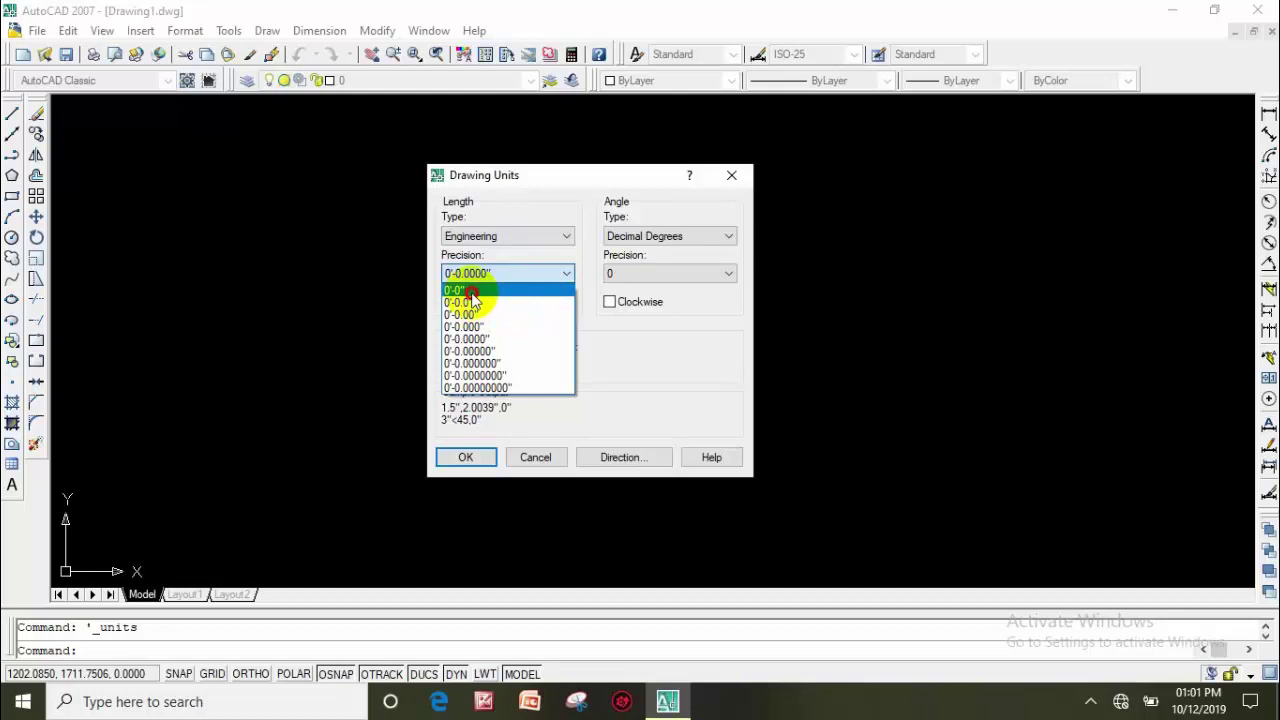
{"action": "left_click", "coordinate": [470, 291]}
{"action": "left_click", "coordinate": [500, 276]}
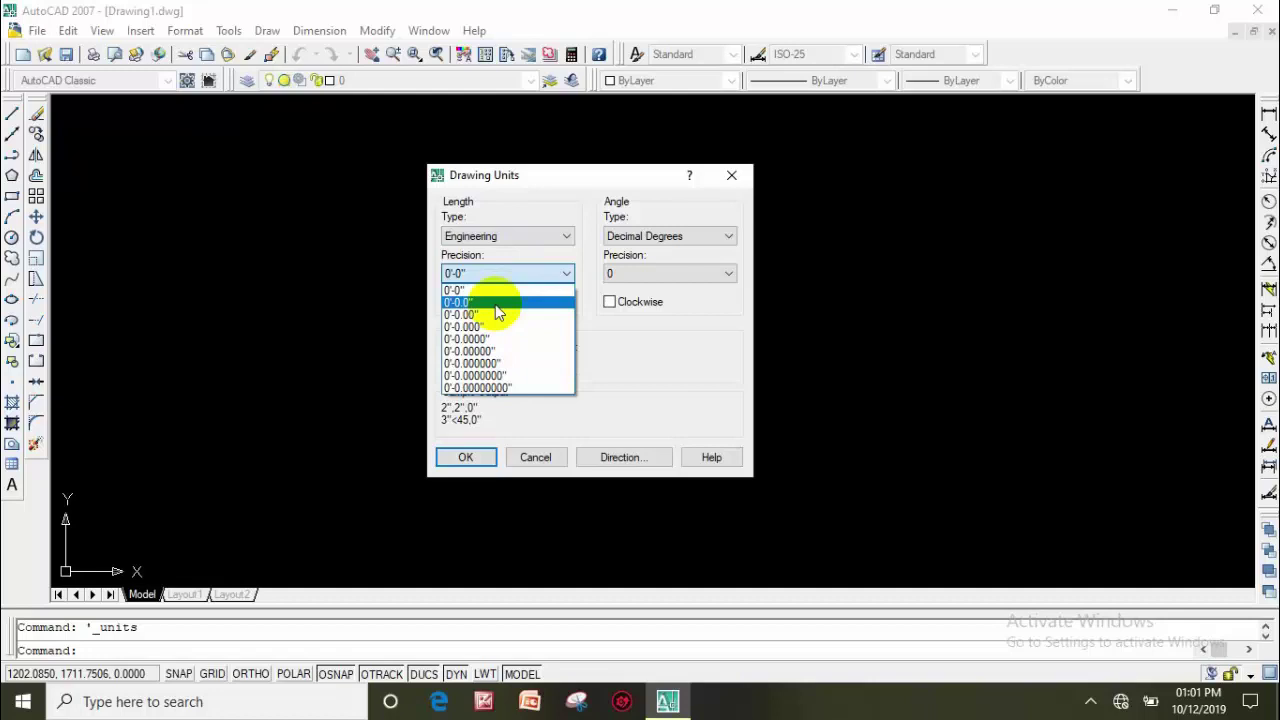
{"action": "left_click", "coordinate": [603, 337]}
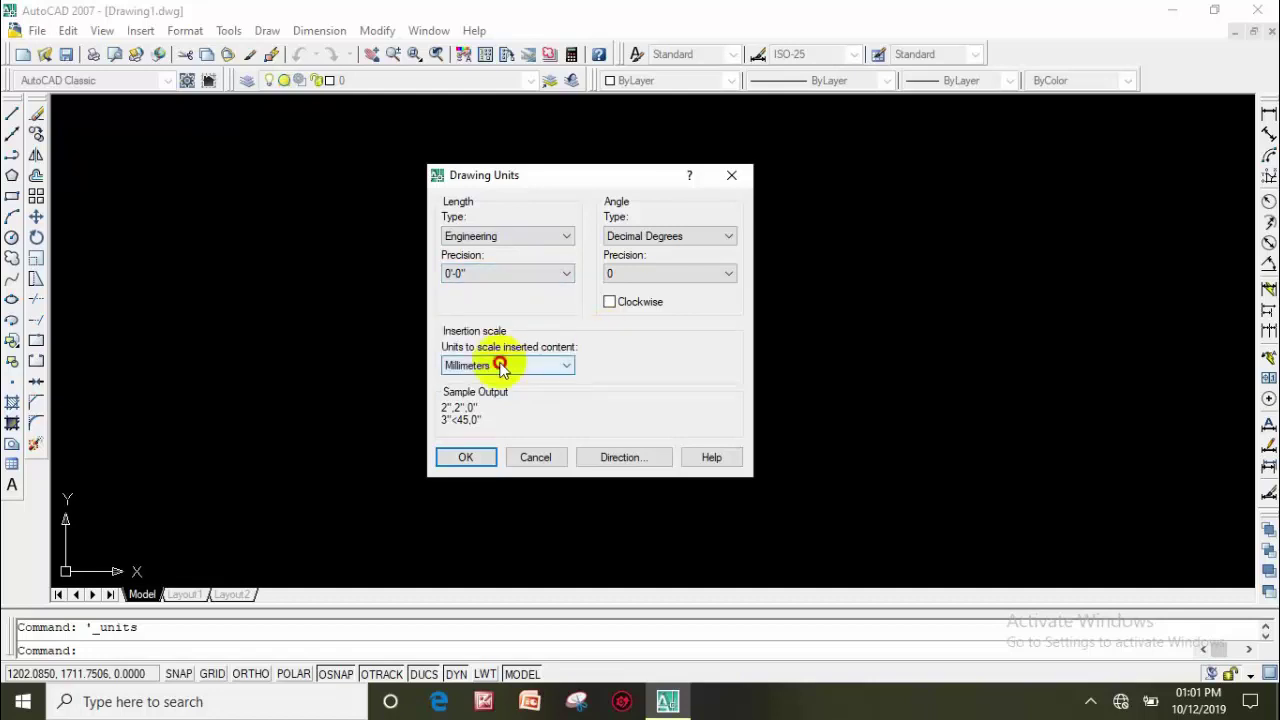
Step: Change the insertion scale units from Millimeters to Inches
{"action": "left_click", "coordinate": [503, 367]}
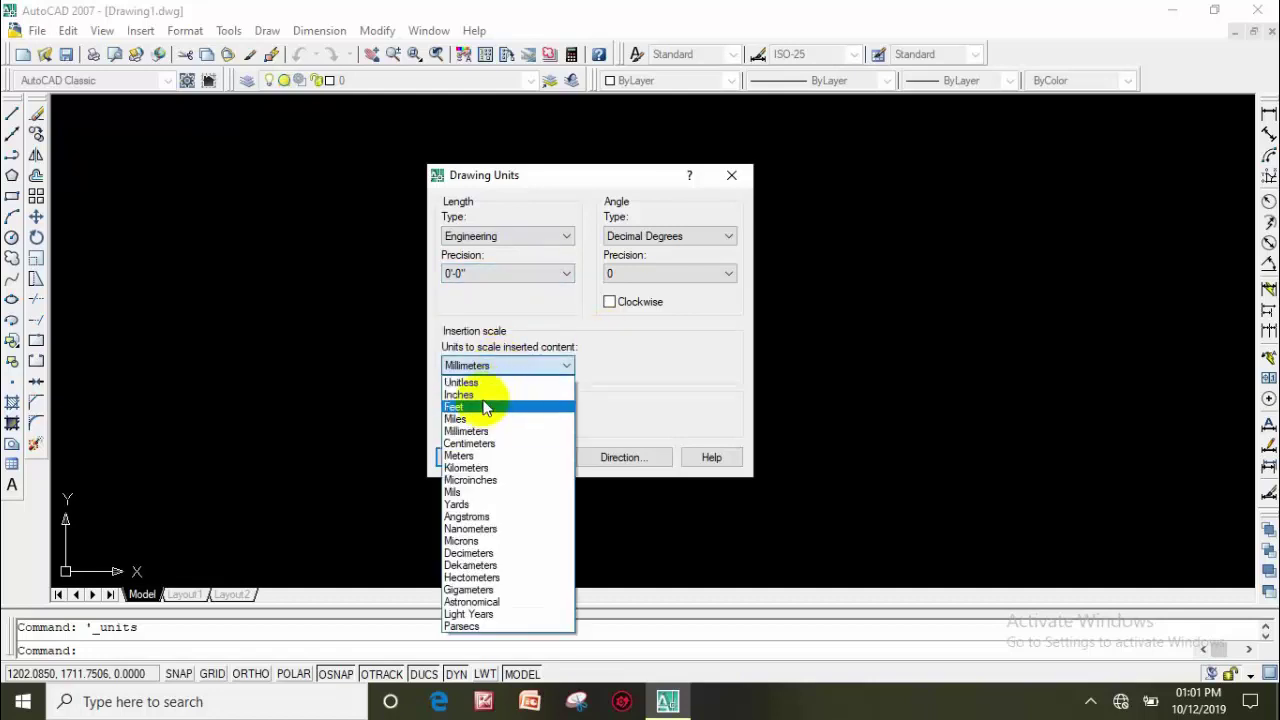
{"action": "left_click", "coordinate": [489, 398]}
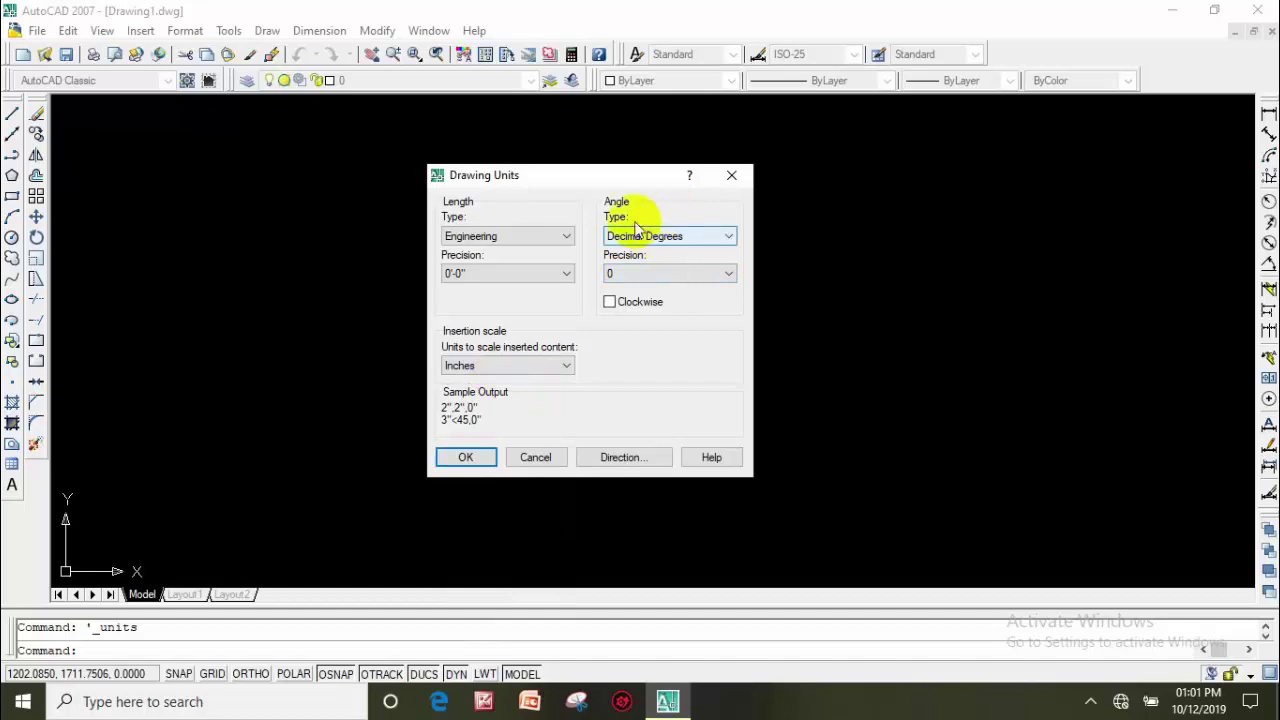
Step: Set angles to Deg/Min/Sec with 0d00'00" precision and apply the drawing units
{"action": "left_click", "coordinate": [672, 238]}
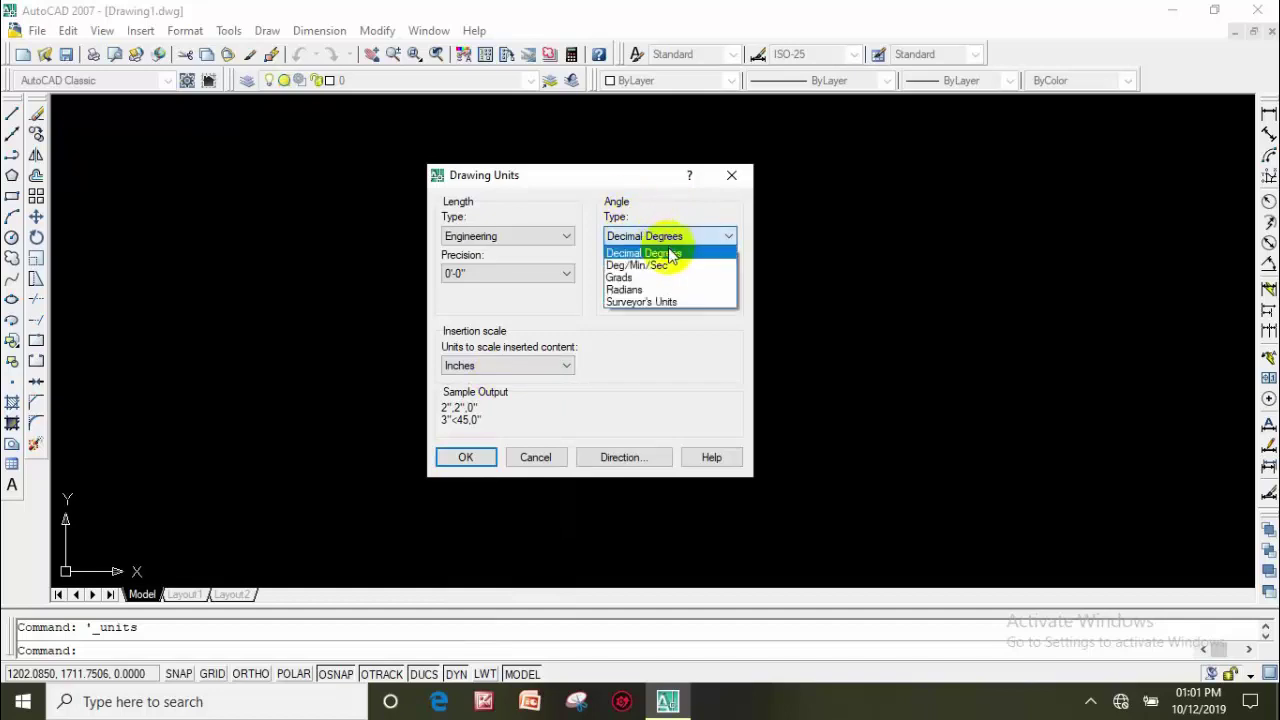
{"action": "left_click", "coordinate": [668, 263]}
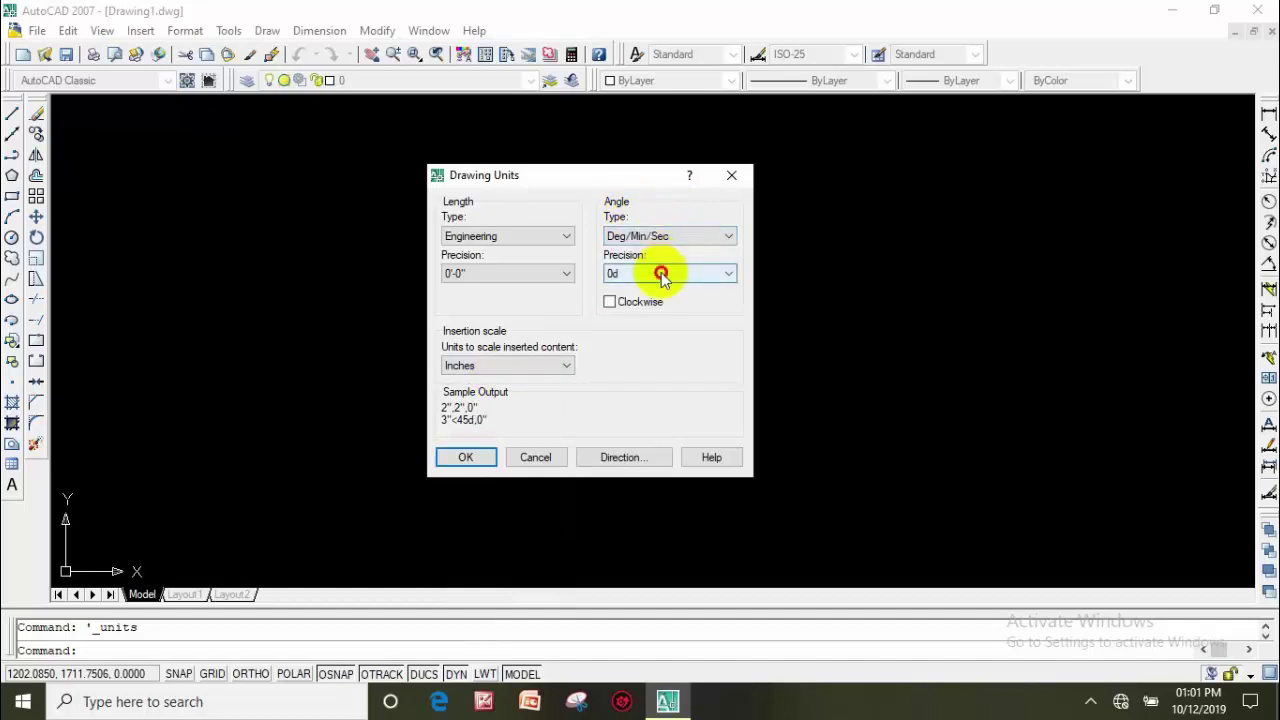
{"action": "left_click", "coordinate": [660, 273]}
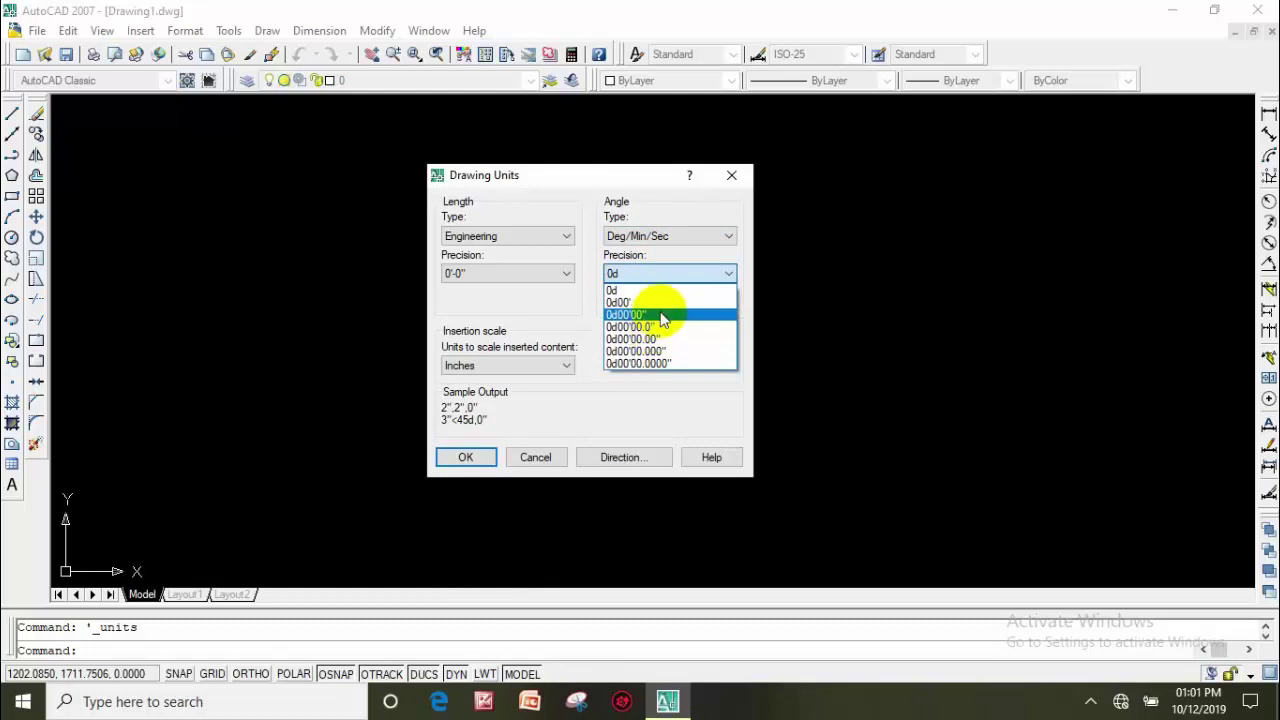
{"action": "left_click", "coordinate": [662, 316]}
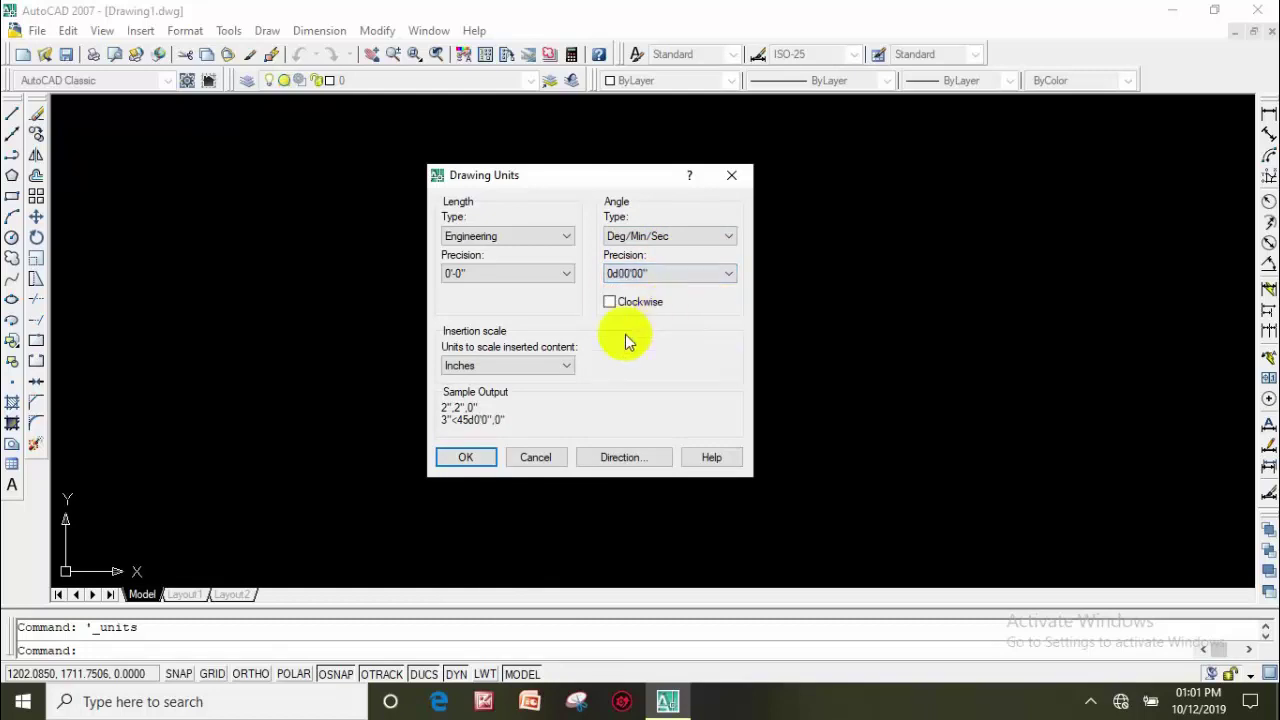
{"action": "left_click", "coordinate": [466, 452]}
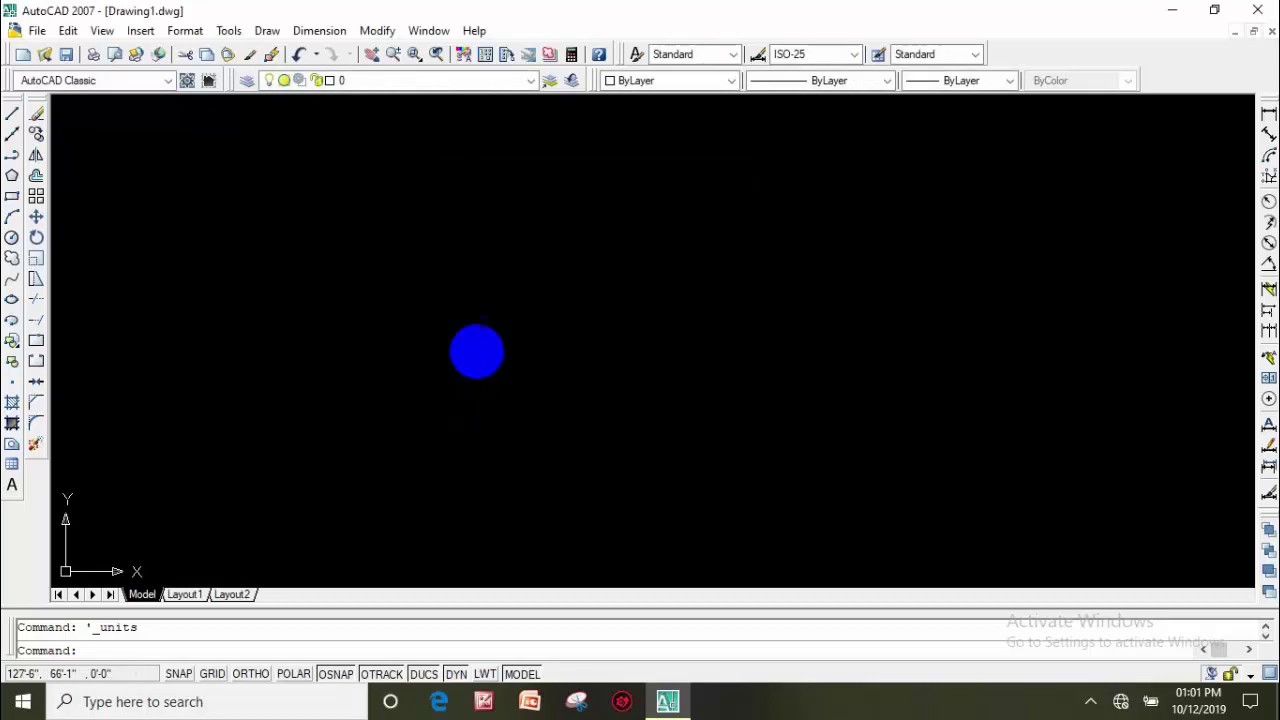
Step: Open the Dimension Style Manager and start modifying the ISO-25 style
{"action": "left_click", "coordinate": [185, 31]}
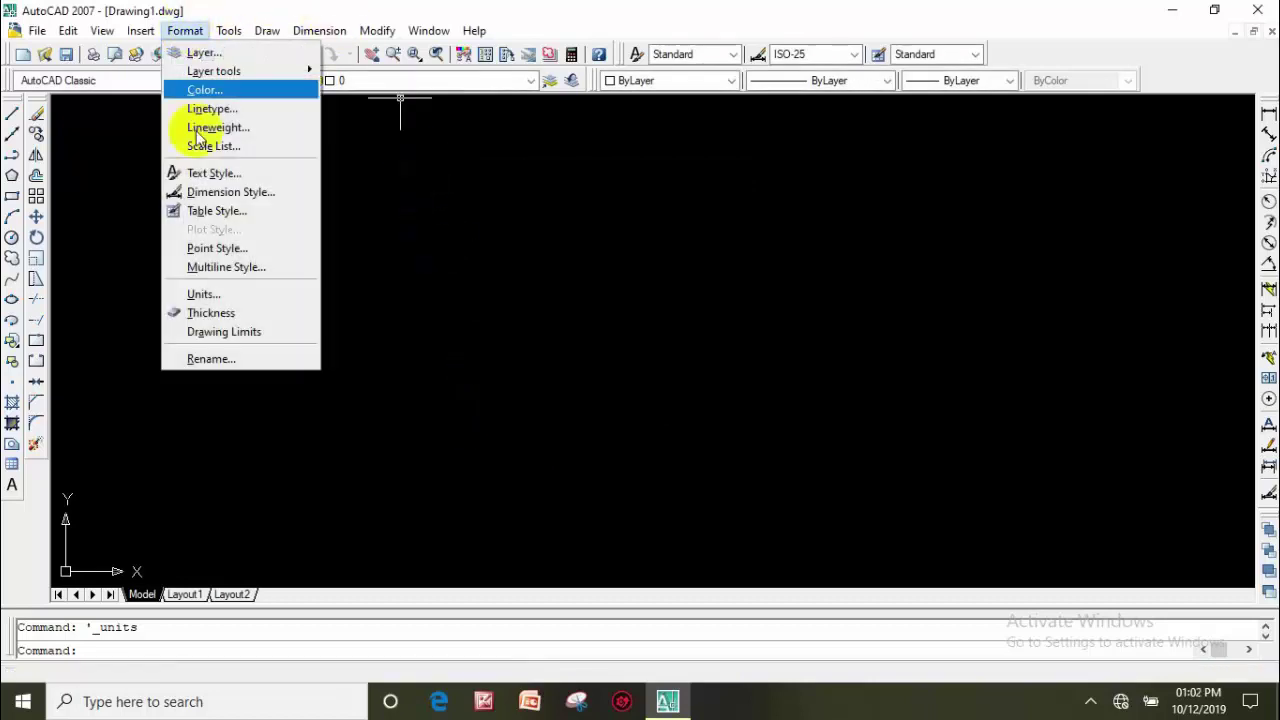
{"action": "left_click", "coordinate": [228, 192]}
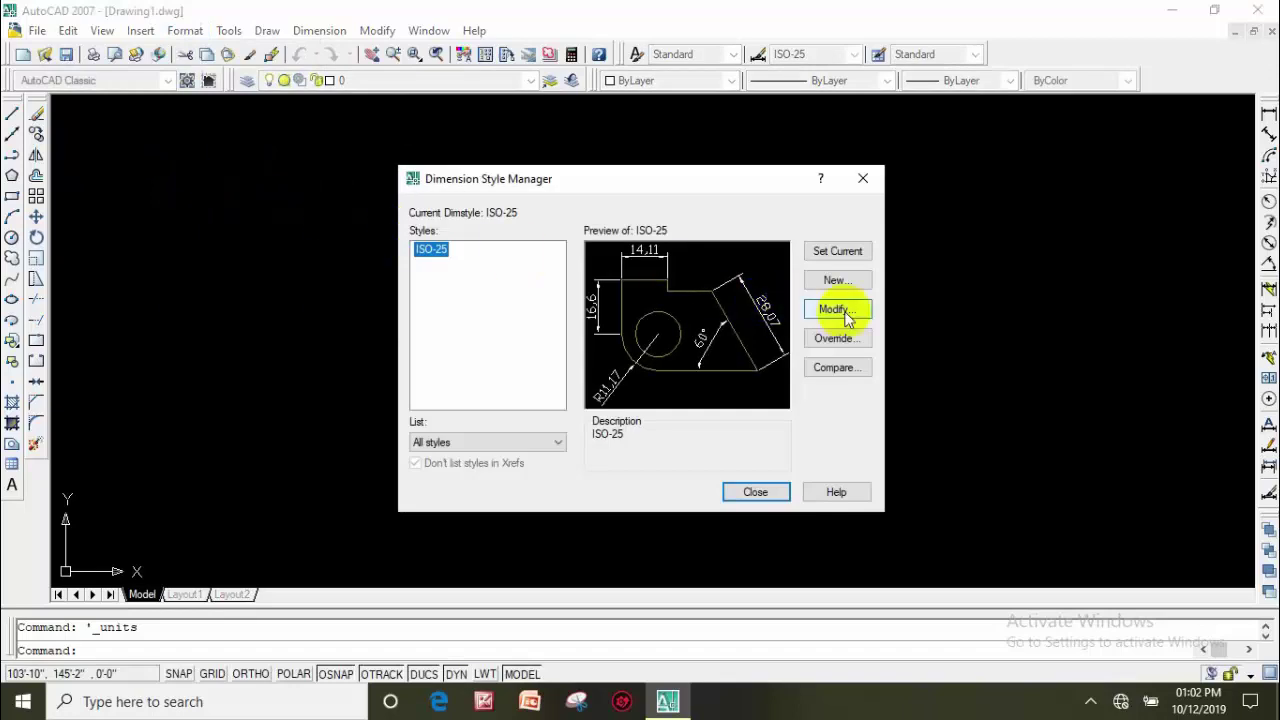
{"action": "left_click", "coordinate": [846, 312]}
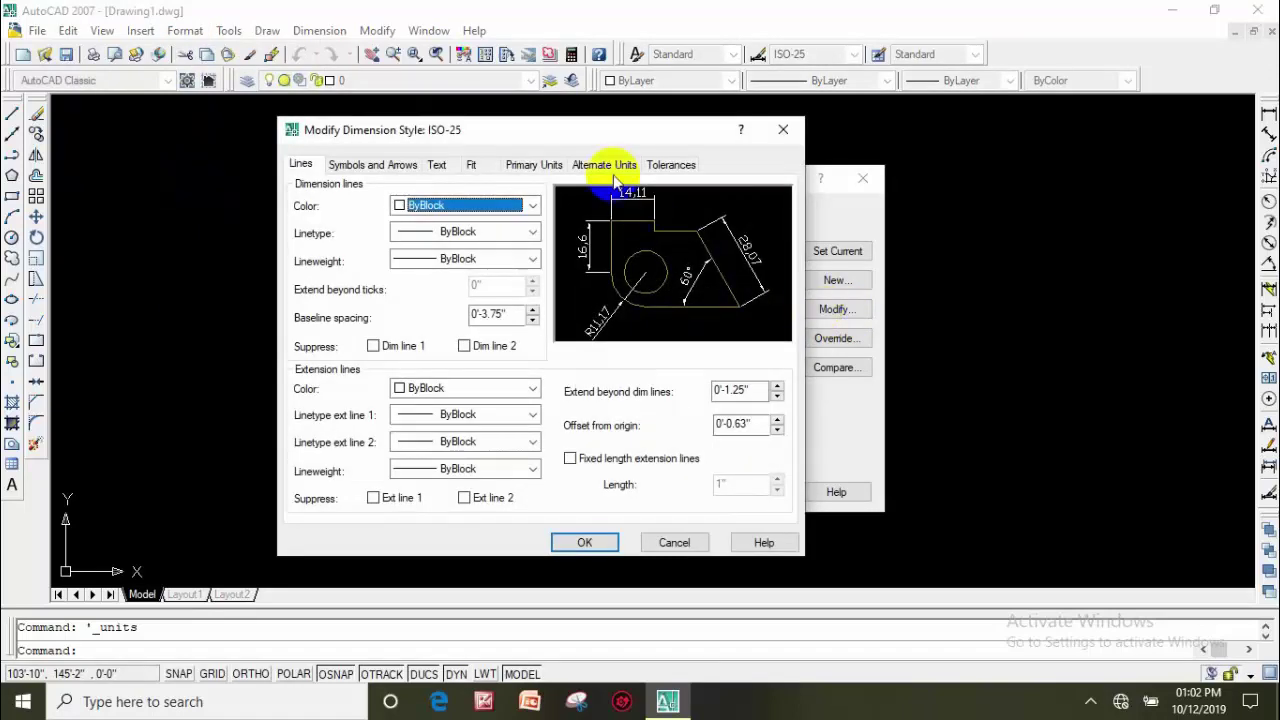
Step: Set ISO-25 primary linear units to Engineering format with 0'-0" precision
{"action": "left_click", "coordinate": [537, 168]}
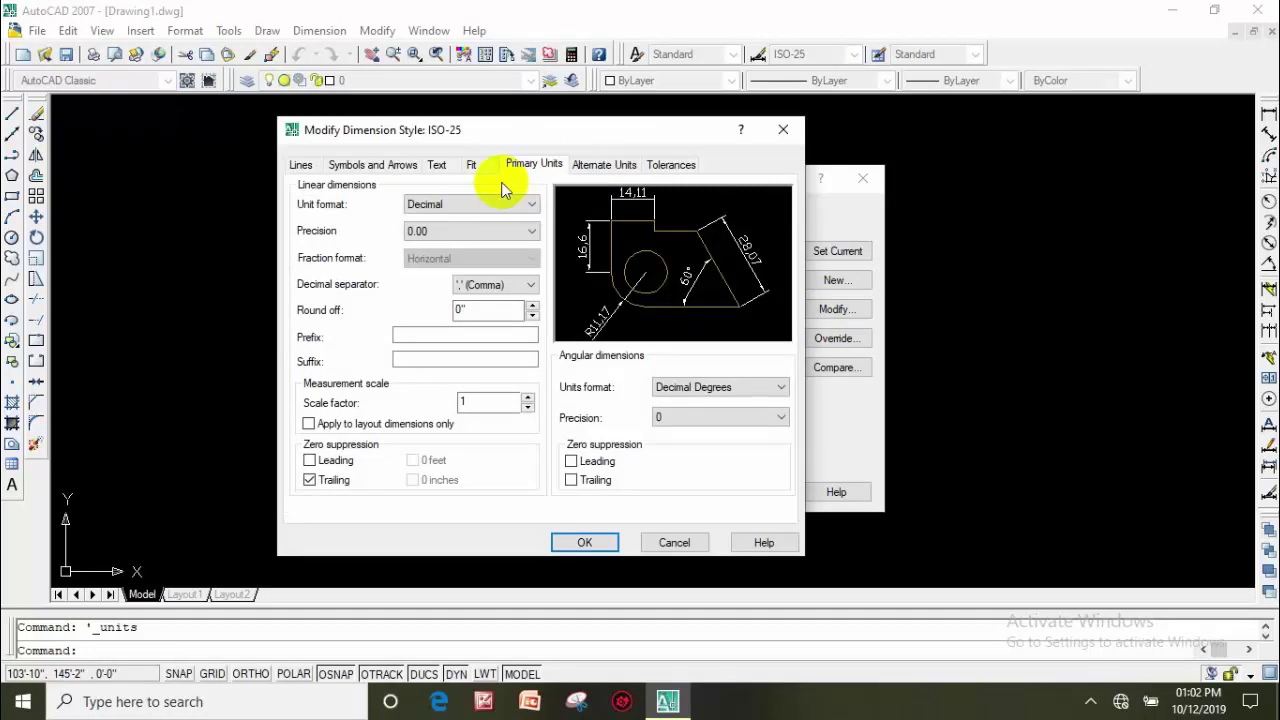
{"action": "left_click", "coordinate": [450, 204]}
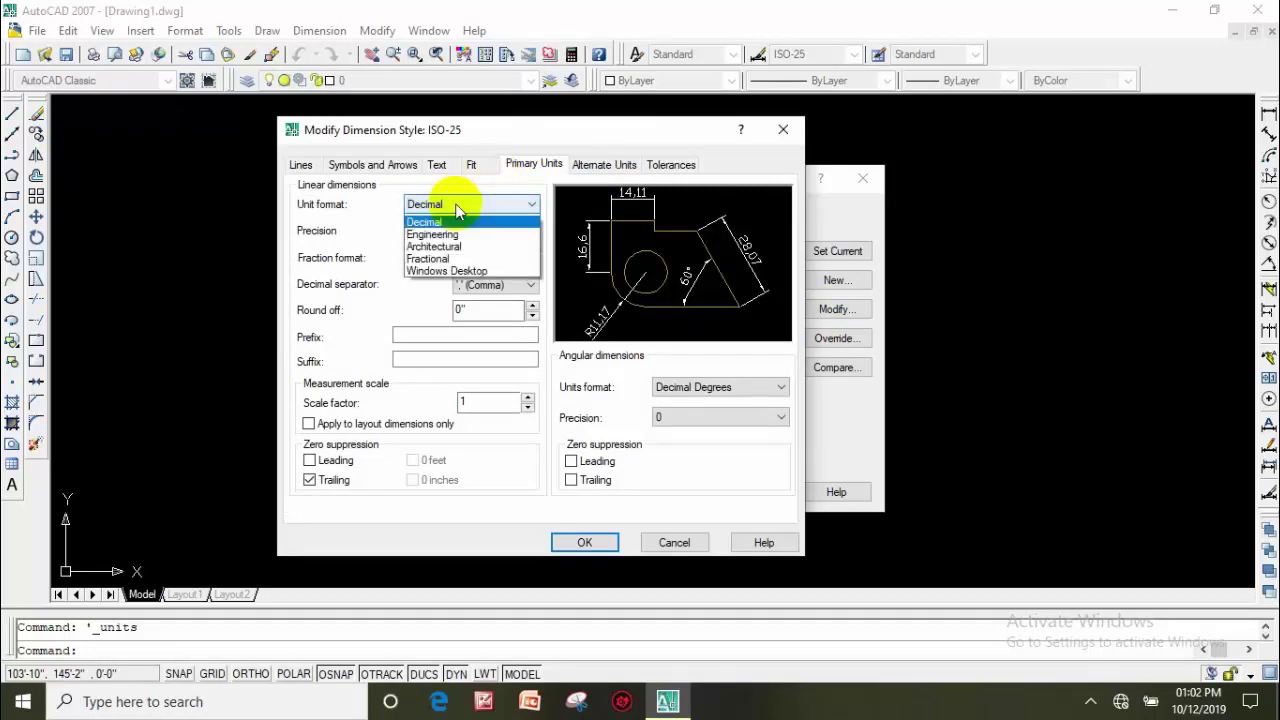
{"action": "left_click", "coordinate": [447, 248]}
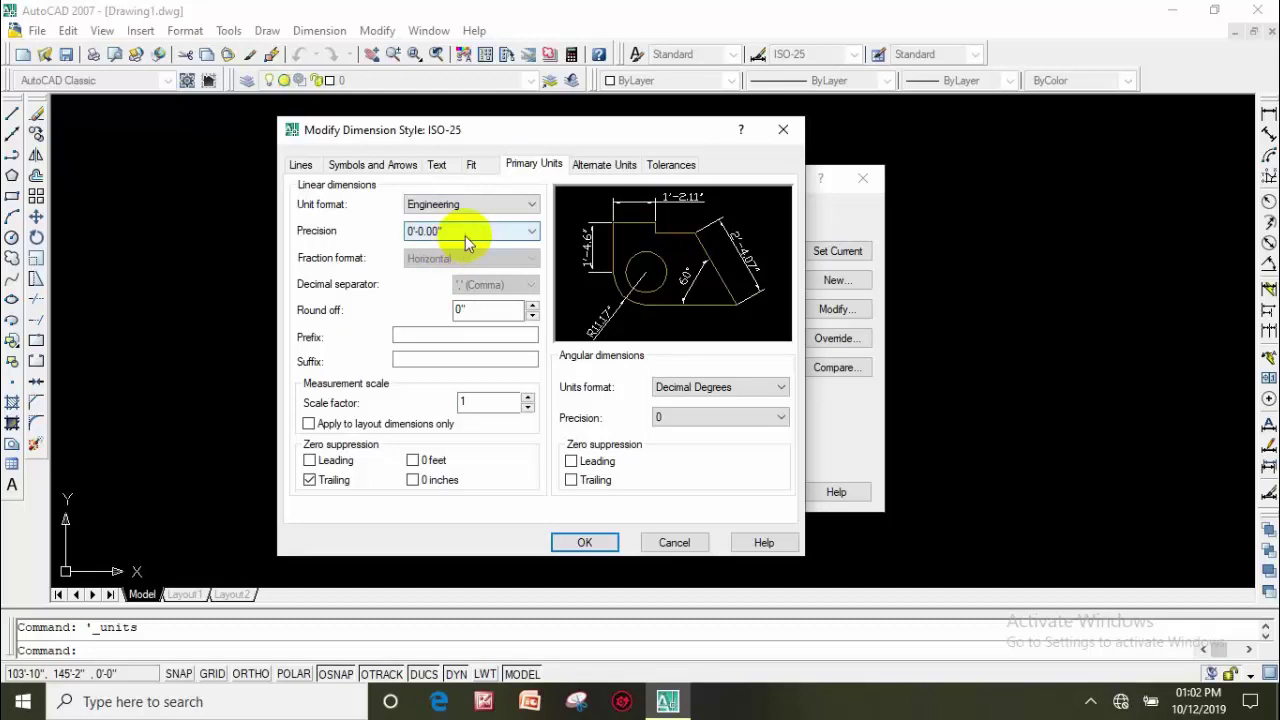
{"action": "left_click", "coordinate": [465, 234]}
{"action": "left_click", "coordinate": [460, 250]}
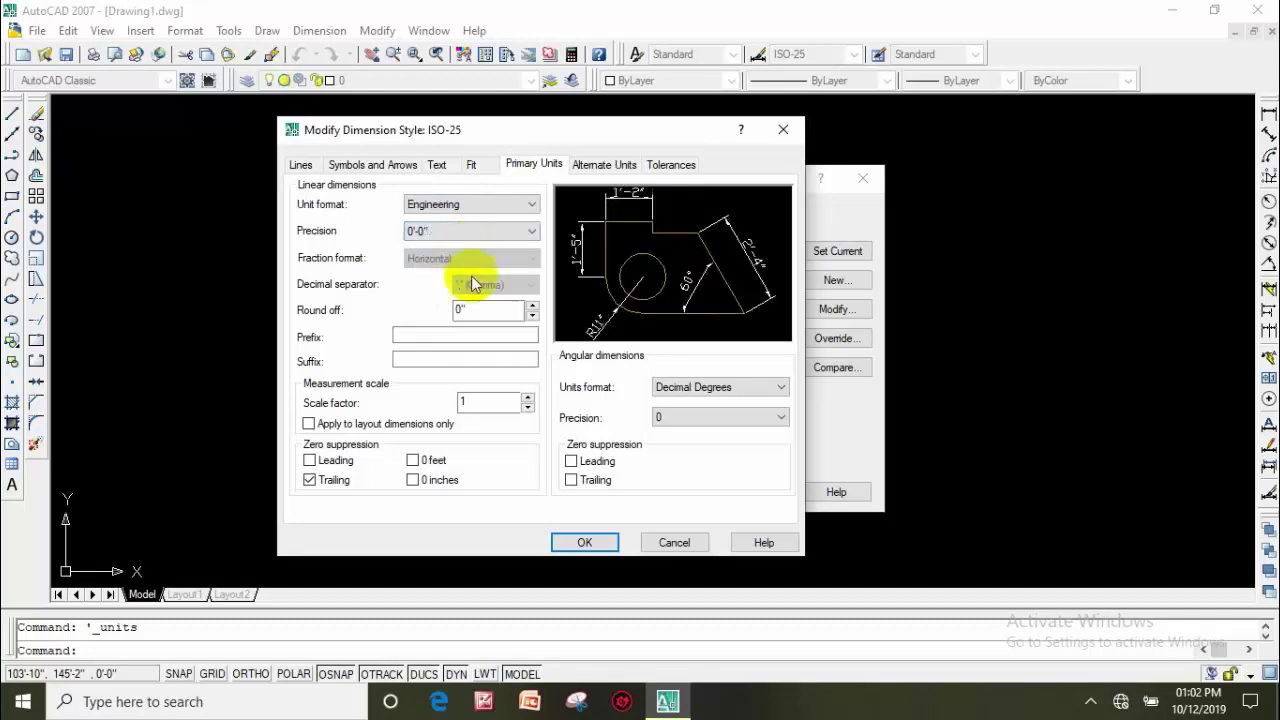
Step: Set ISO-25 angular units to Degrees Minutes Seconds at 0d00'00" and suppress zero inches
{"action": "left_click", "coordinate": [727, 397]}
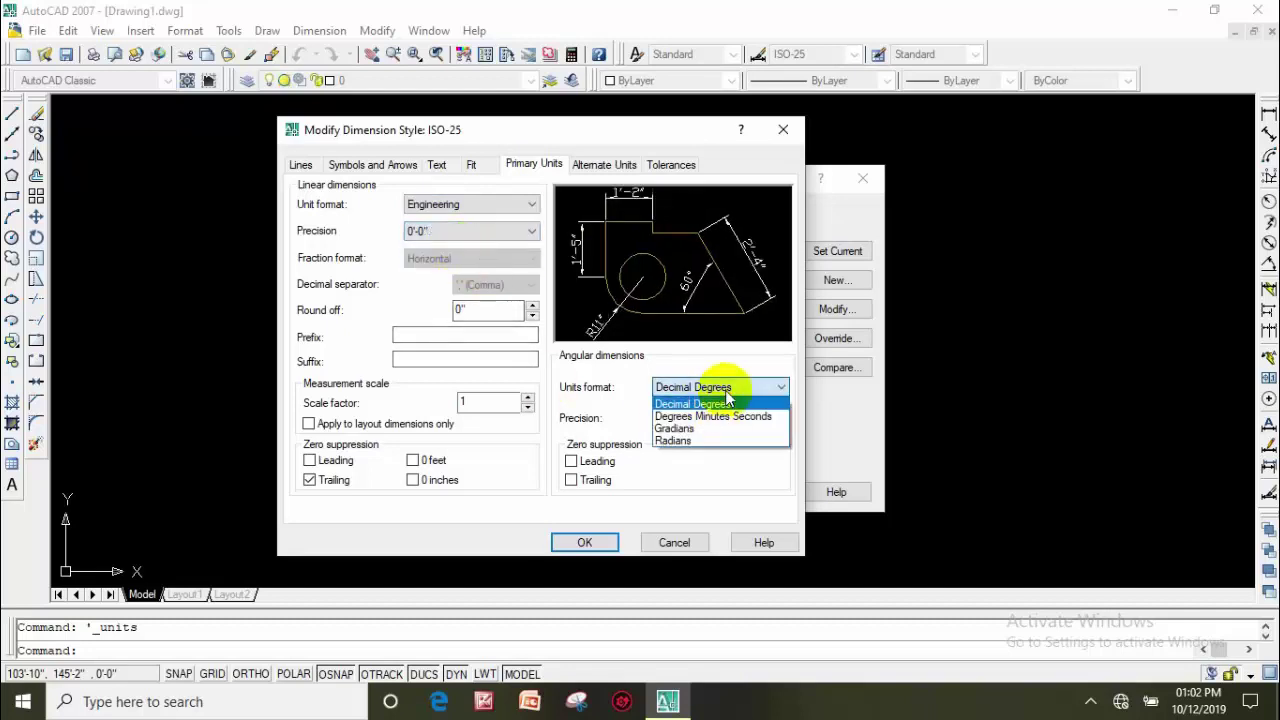
{"action": "left_click", "coordinate": [716, 418]}
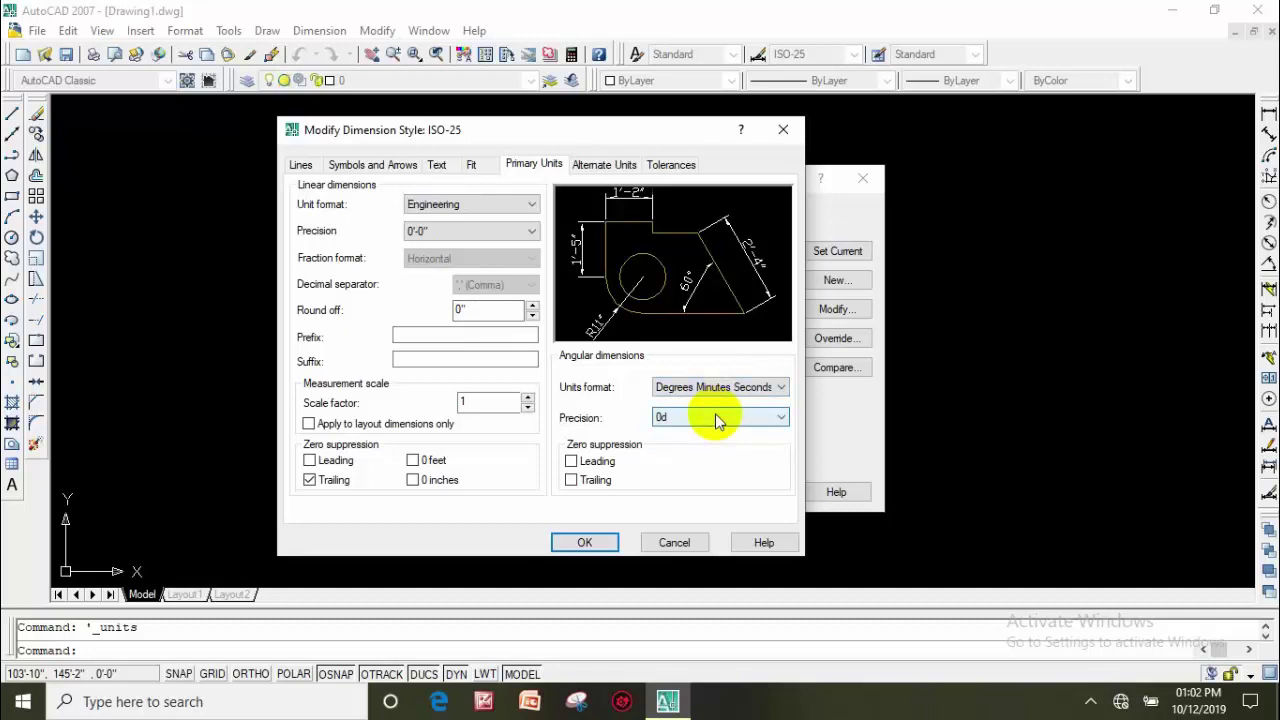
{"action": "left_click", "coordinate": [716, 419]}
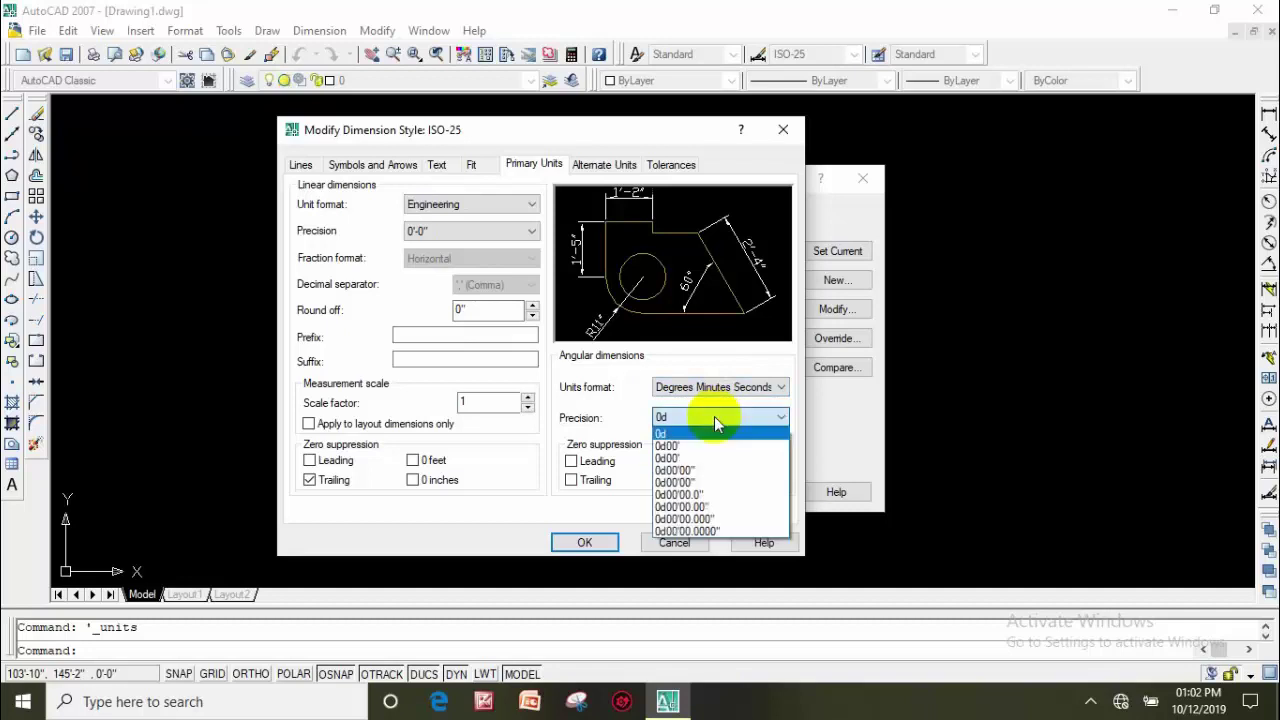
{"action": "left_click", "coordinate": [701, 471]}
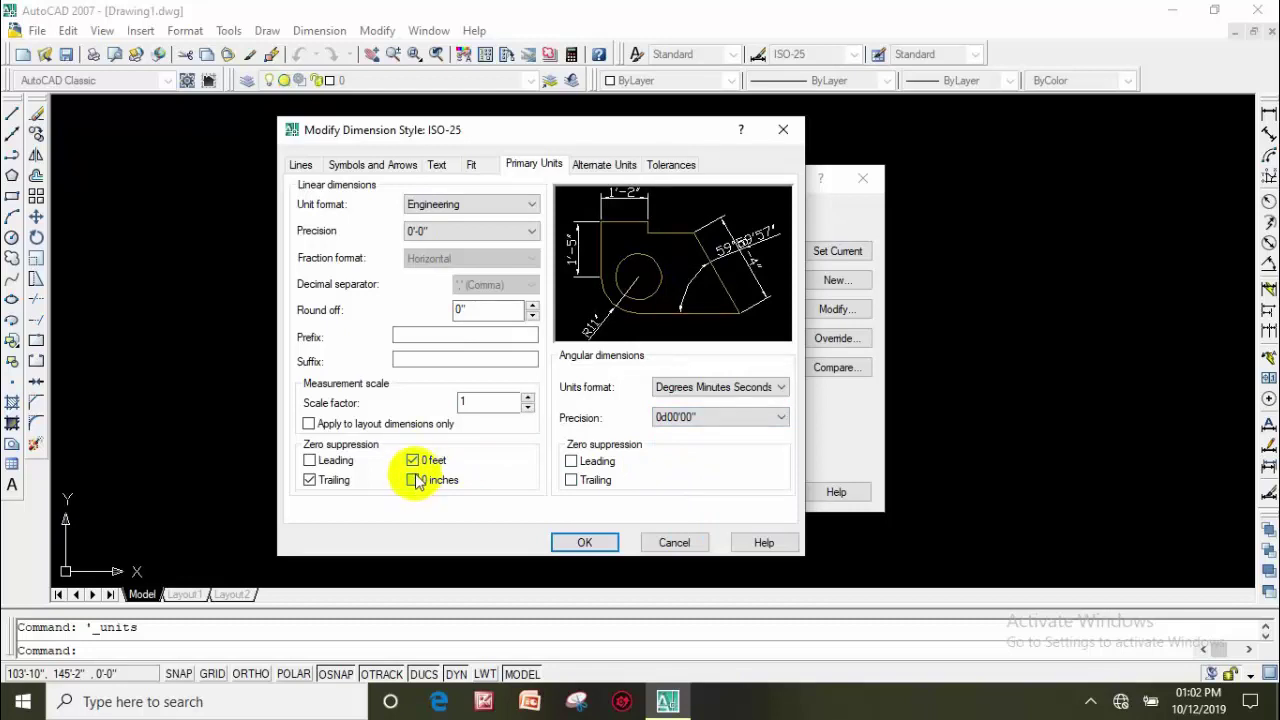
{"action": "left_click", "coordinate": [414, 481]}
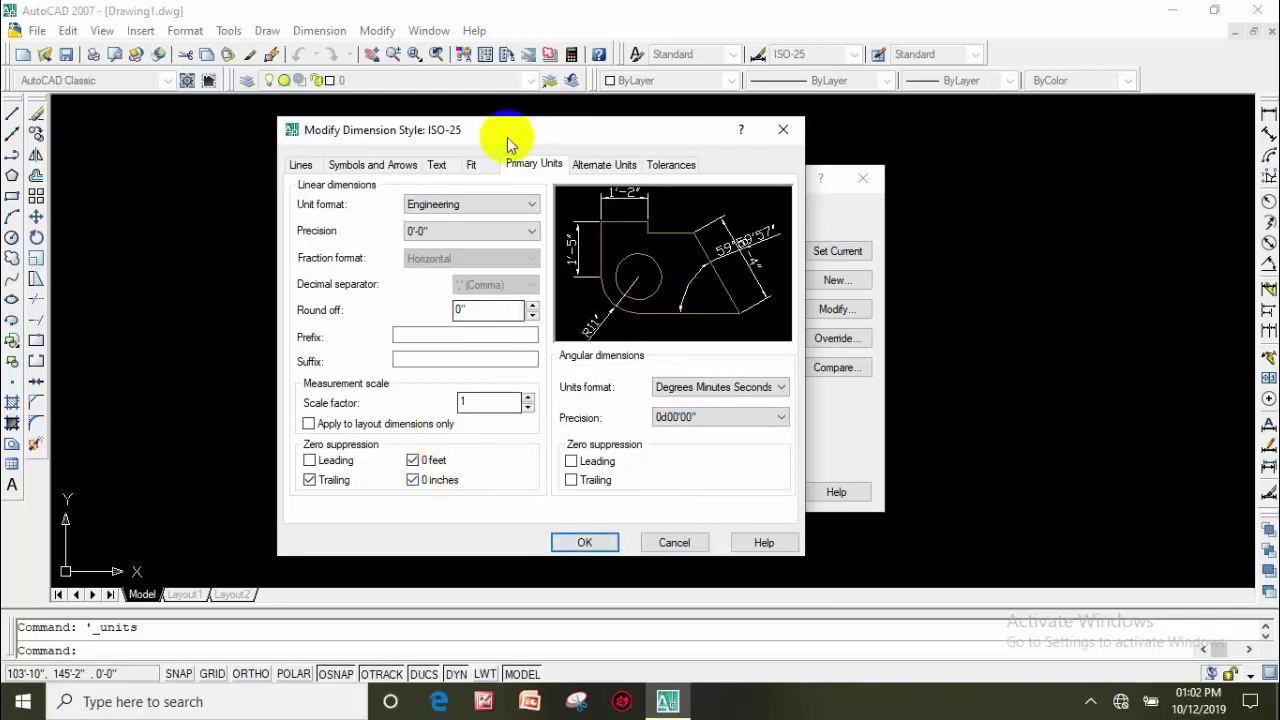
{"action": "left_click", "coordinate": [436, 165]}
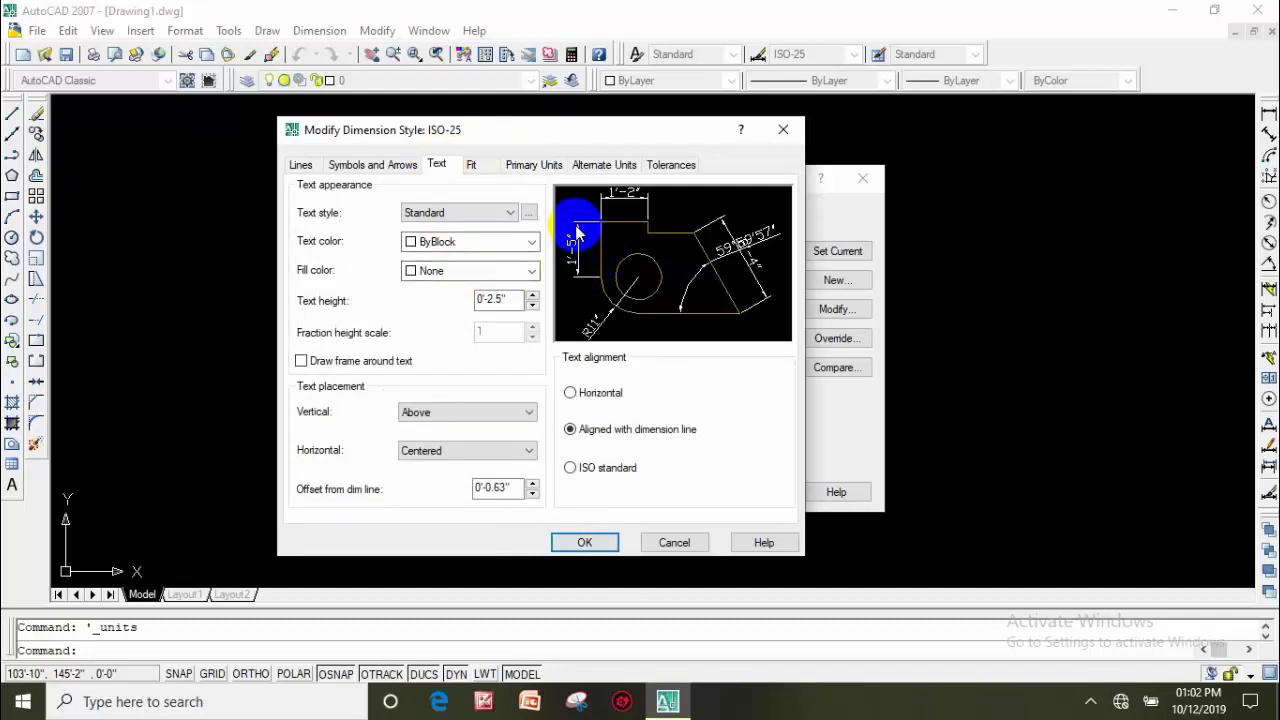
Step: Set the ISO-25 dimension text height to 0'-7.5"
{"action": "left_click", "coordinate": [489, 298]}
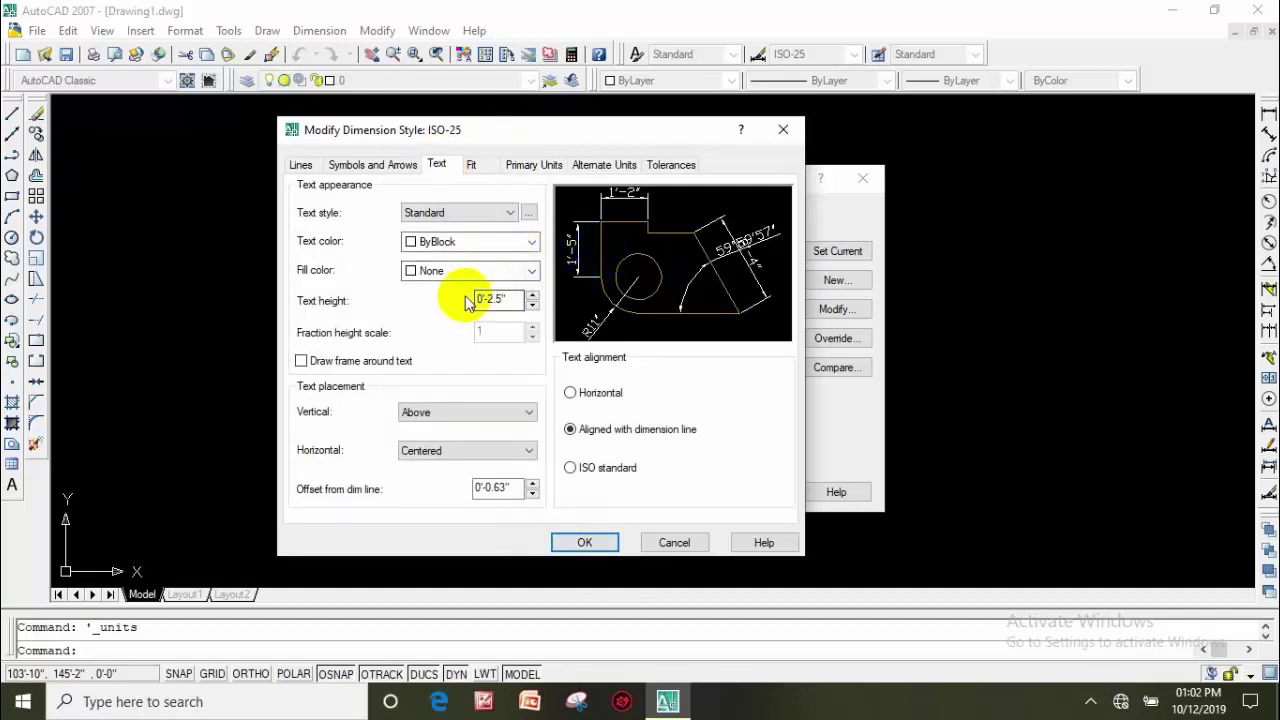
{"action": "left_click", "coordinate": [532, 296]}
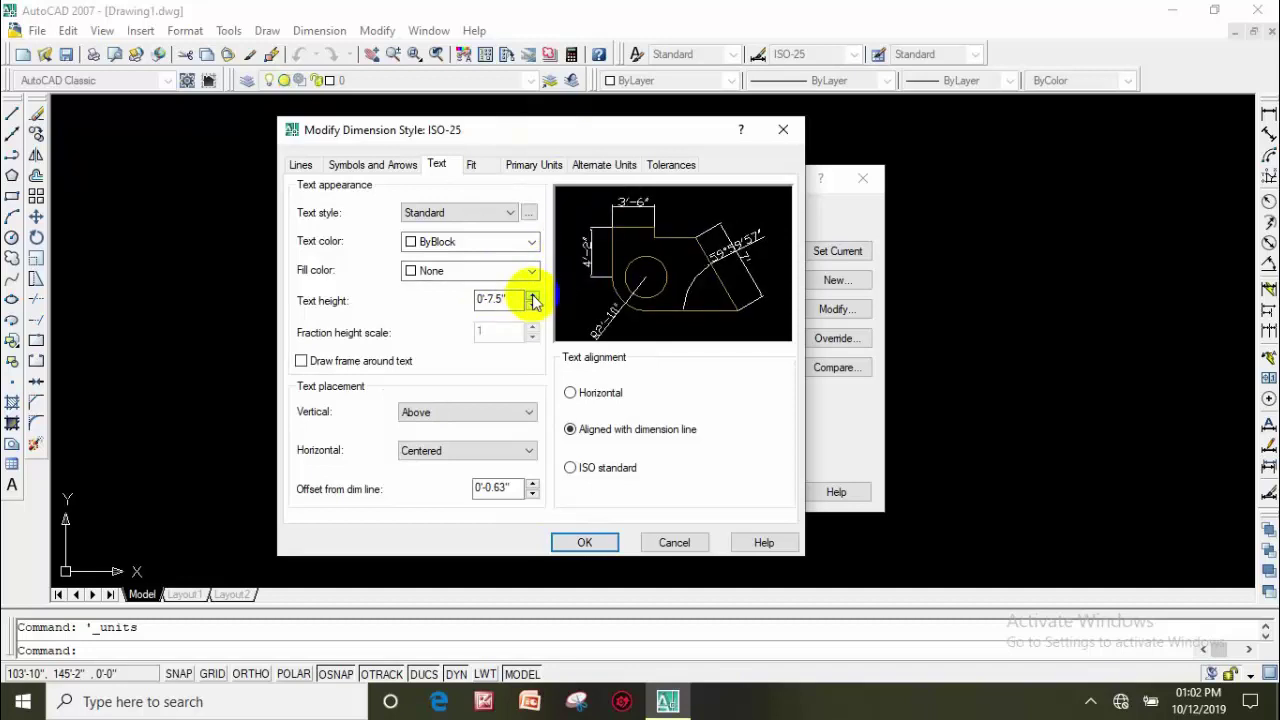
{"action": "left_click", "coordinate": [533, 308]}
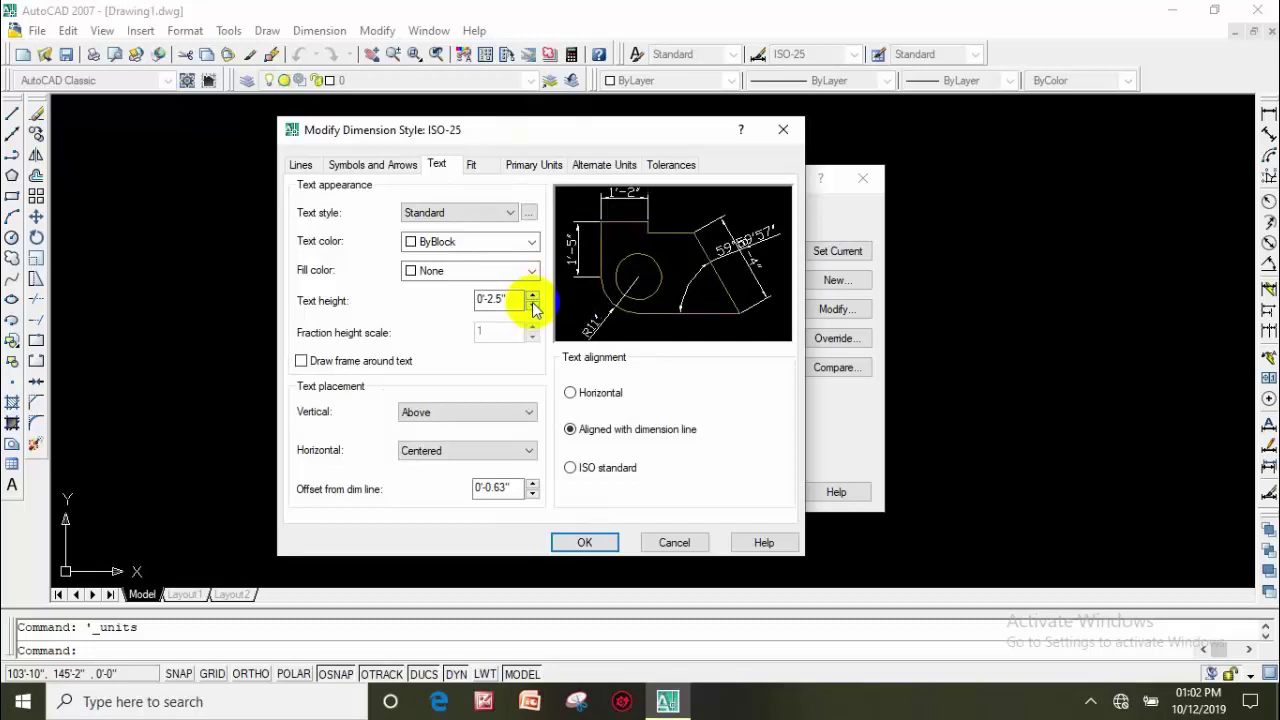
{"action": "left_click", "coordinate": [532, 296]}
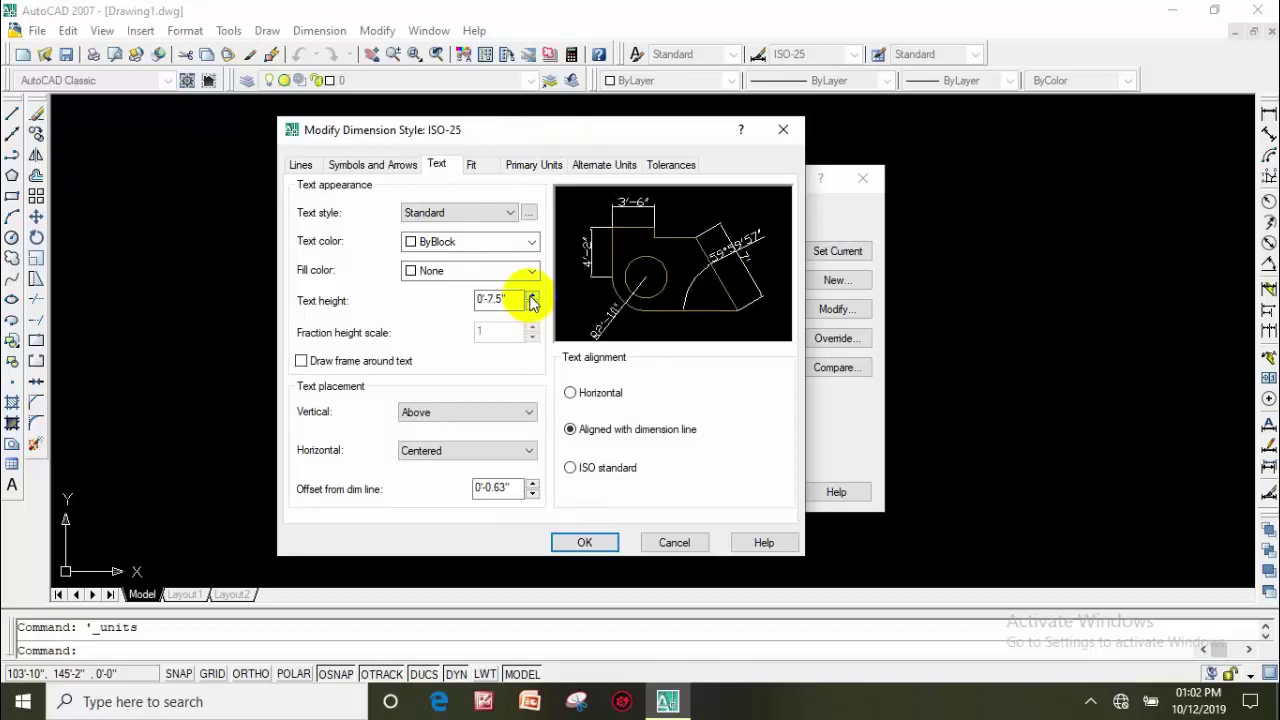
Step: Set extension lines to extend 0'-6.25" beyond dimension lines with 0'-10.63" origin offset
{"action": "left_click", "coordinate": [302, 166]}
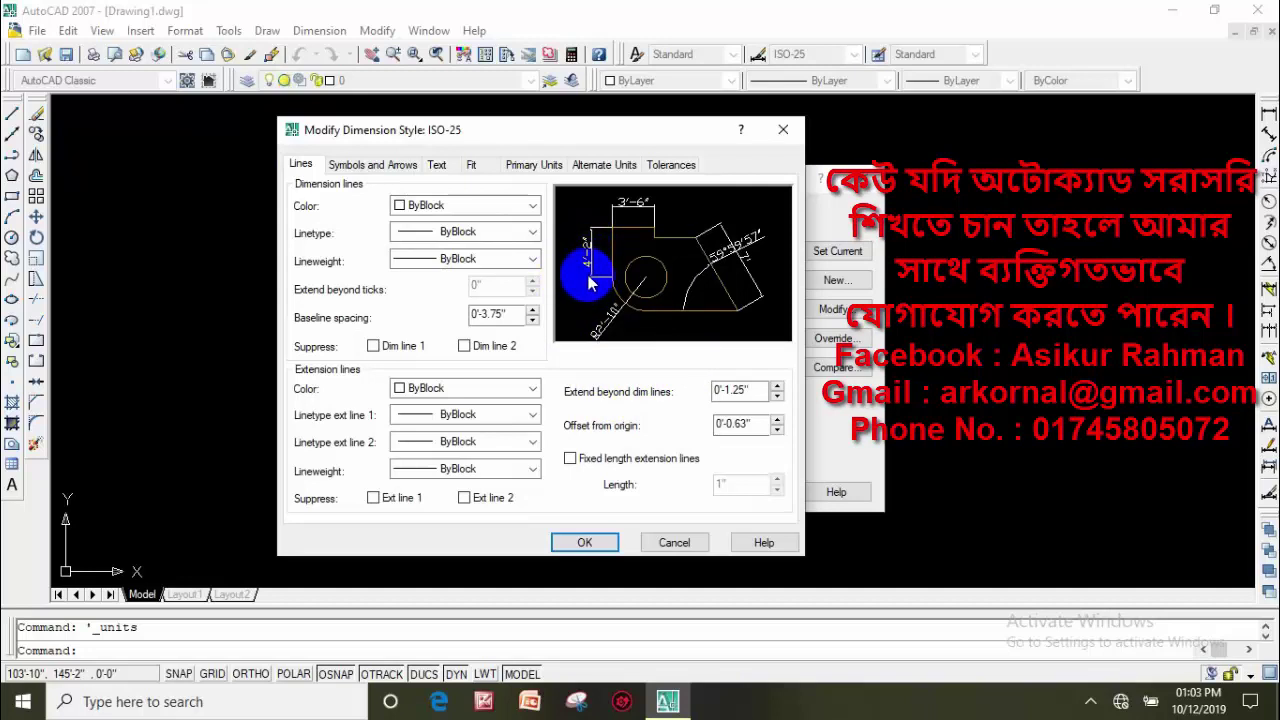
{"action": "left_click", "coordinate": [778, 386]}
{"action": "type", "text": "1"}
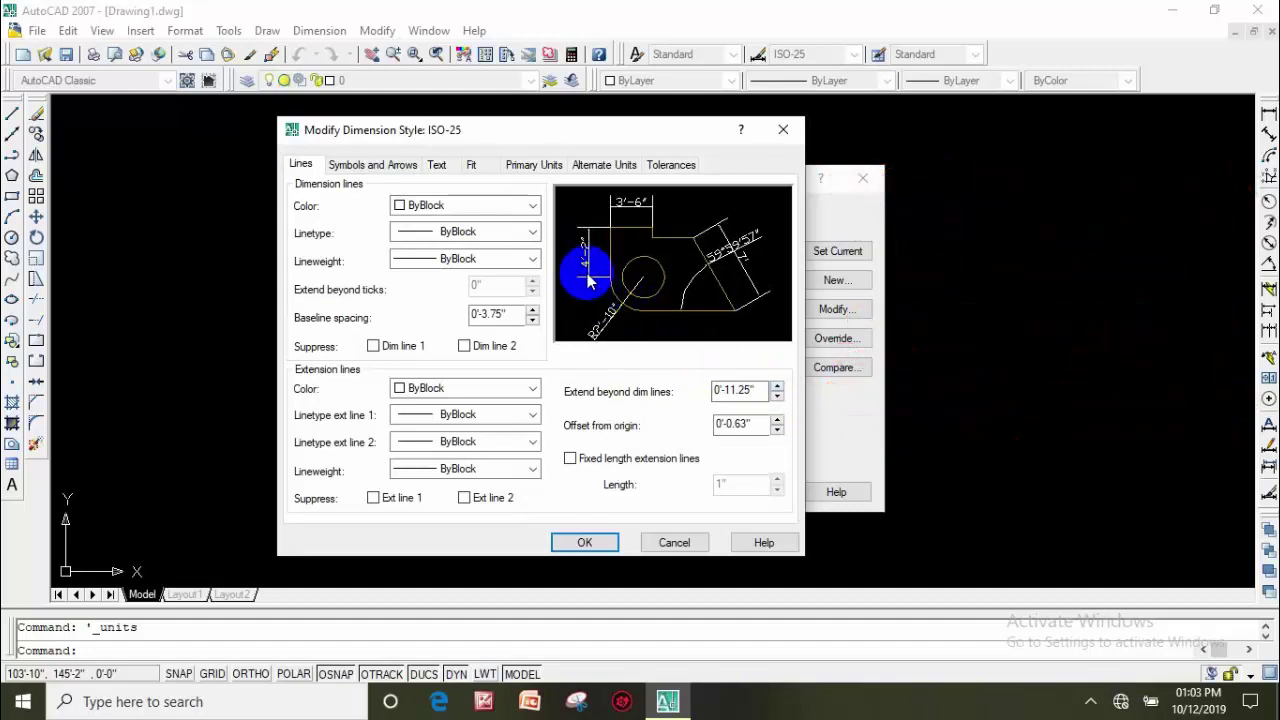
{"action": "left_click", "coordinate": [777, 396]}
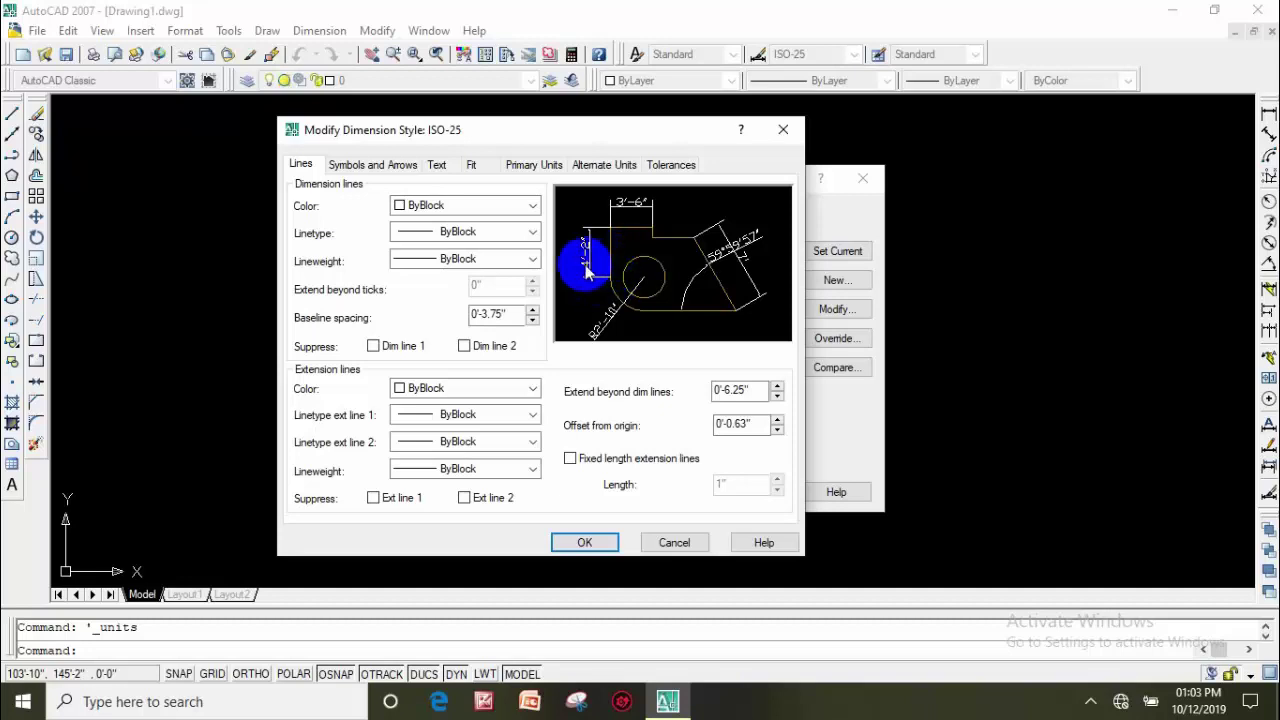
{"action": "left_click", "coordinate": [778, 420]}
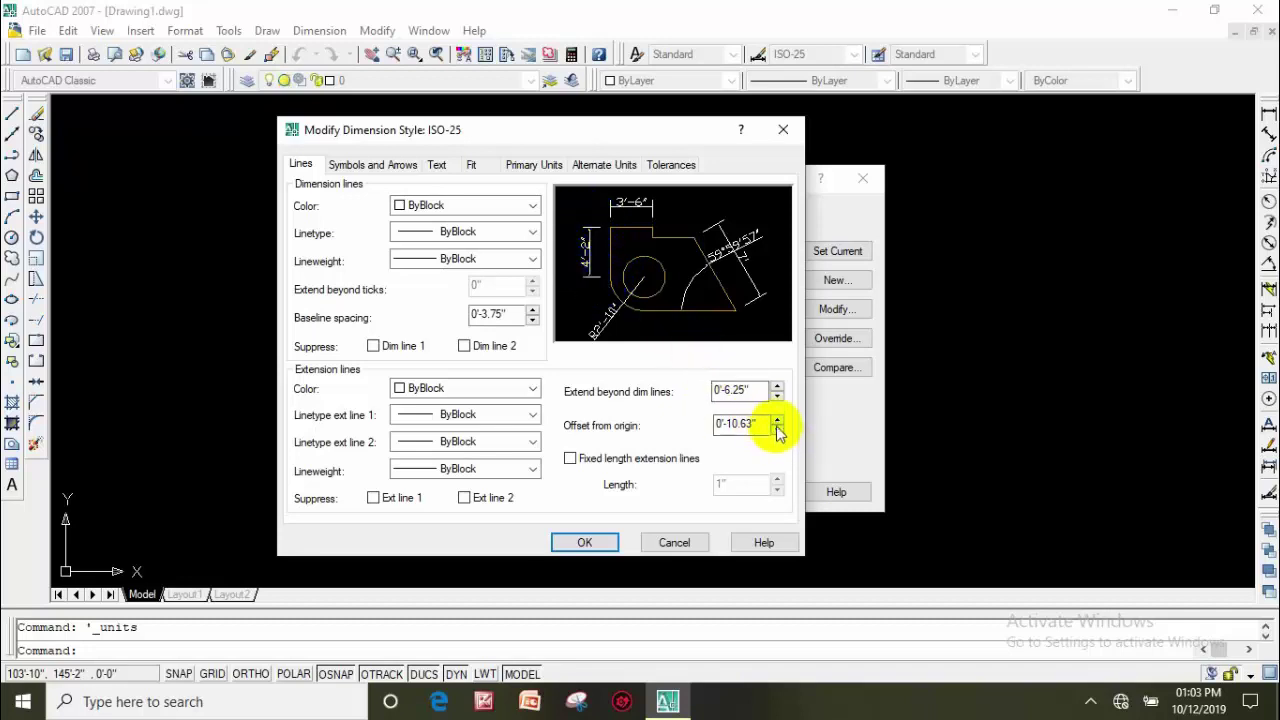
Step: Accept the style changes, make ISO-25 current, and close the Dimension Style Manager
{"action": "left_click", "coordinate": [585, 542]}
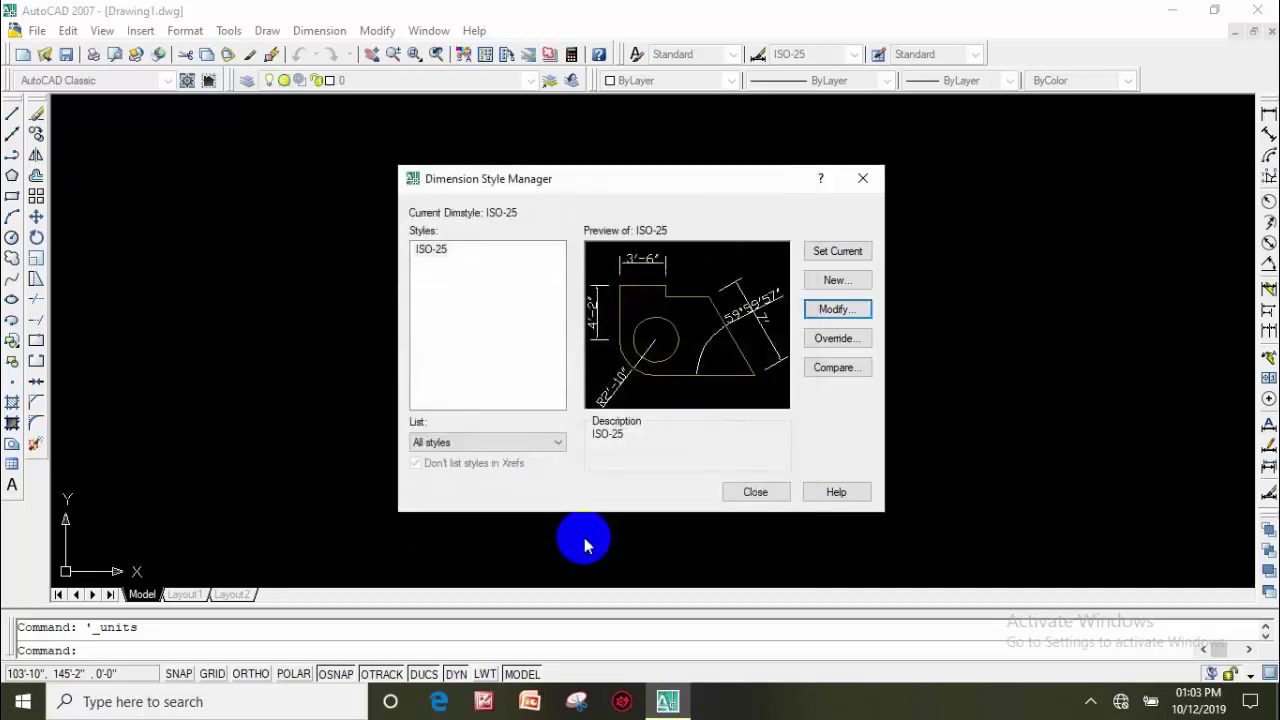
{"action": "left_click", "coordinate": [836, 256]}
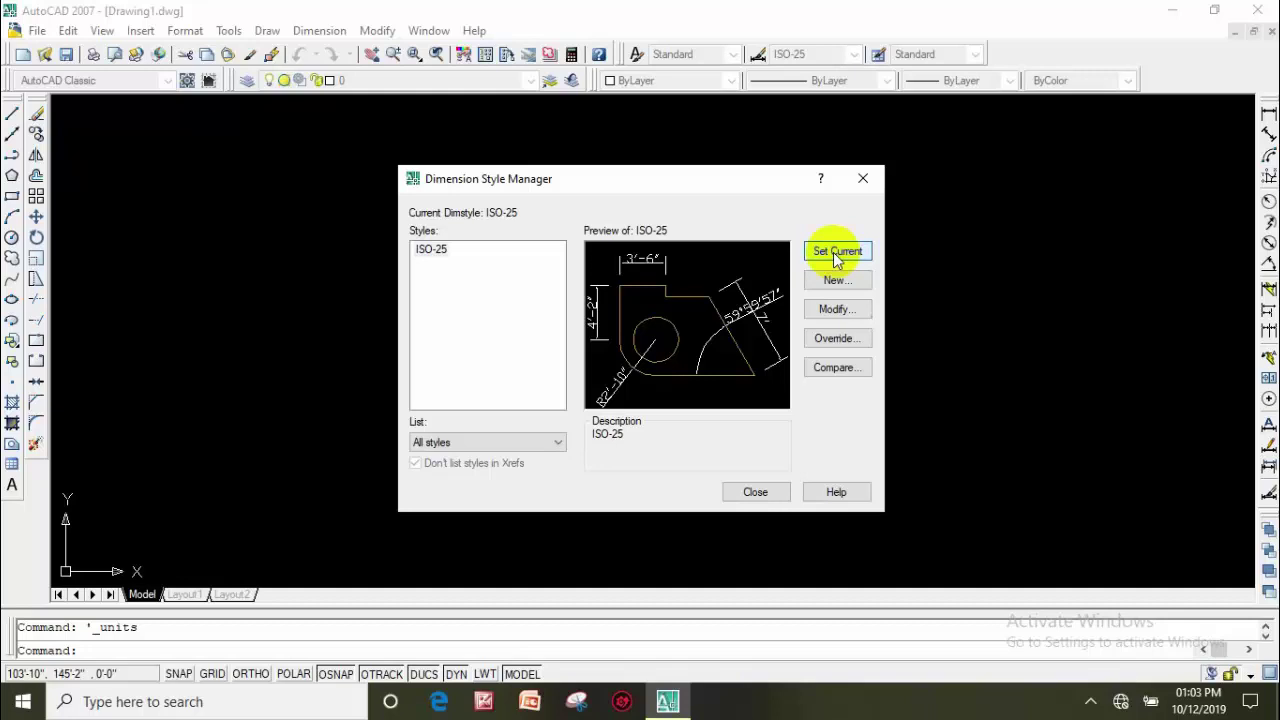
{"action": "left_click", "coordinate": [760, 490]}
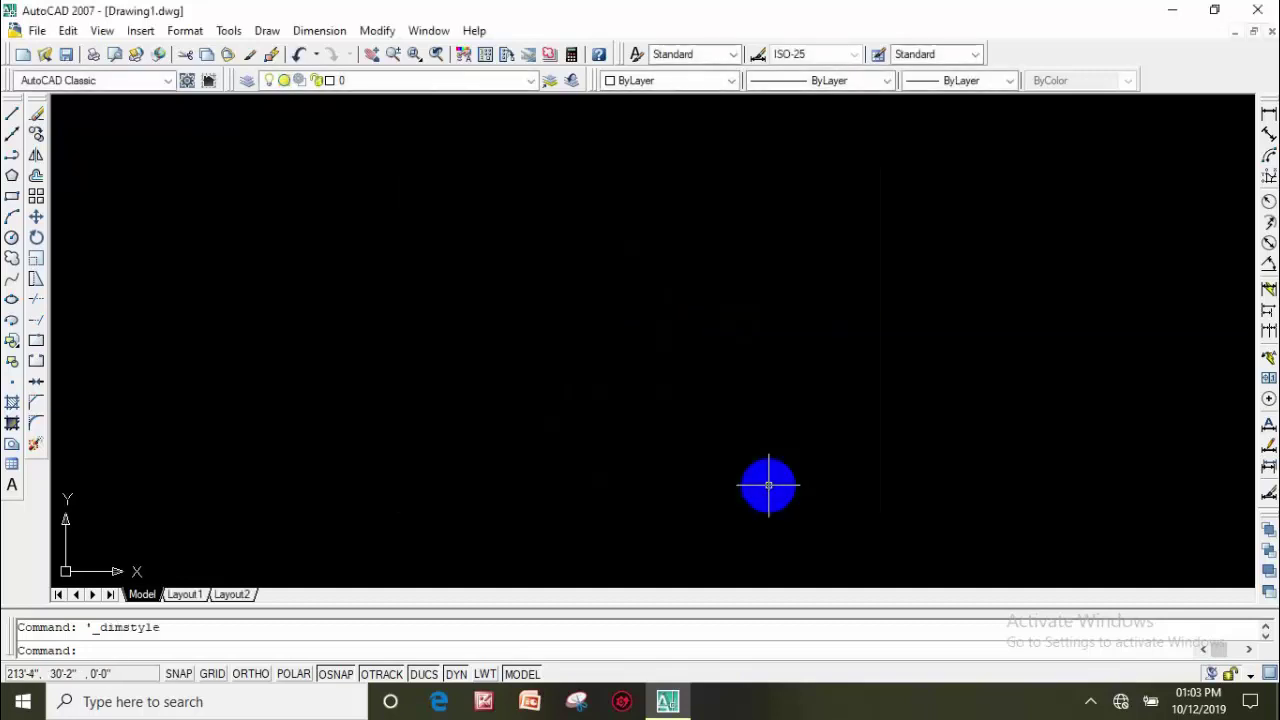
Step: Draw a 50' by 40' rectangle from a picked corner using dynamic input
{"action": "left_click", "coordinate": [10, 199]}
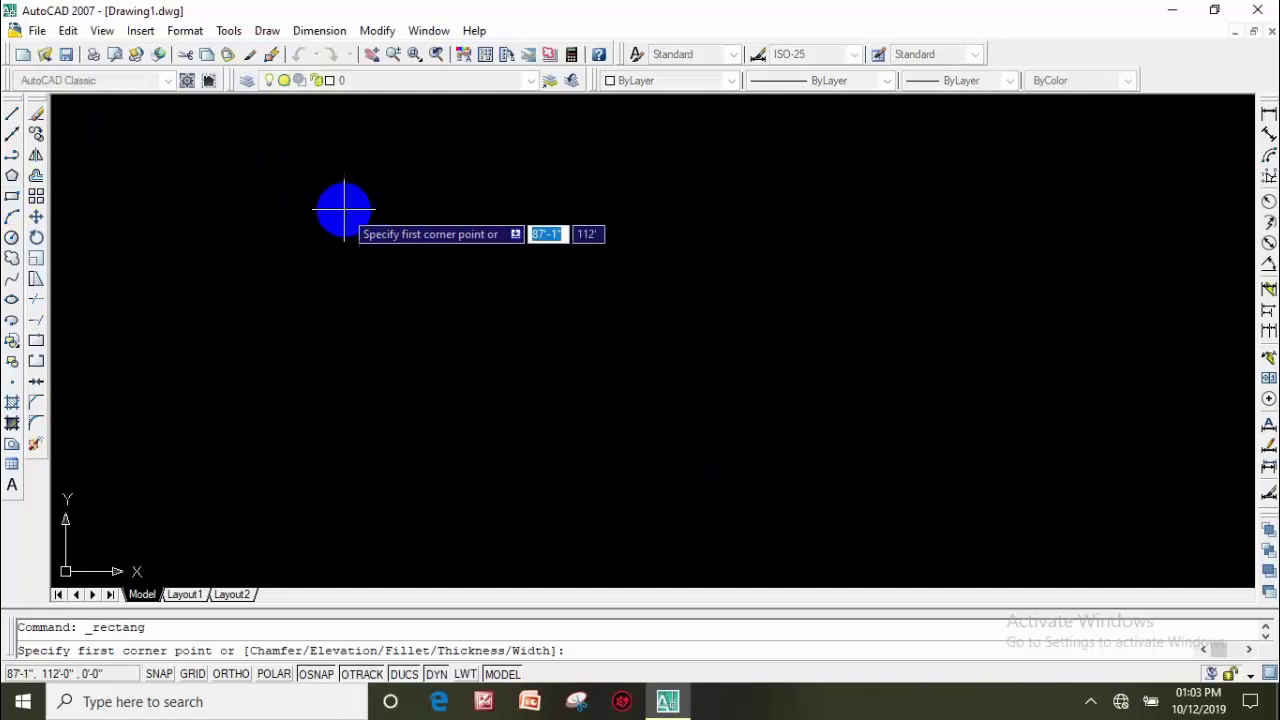
{"action": "left_click", "coordinate": [344, 209]}
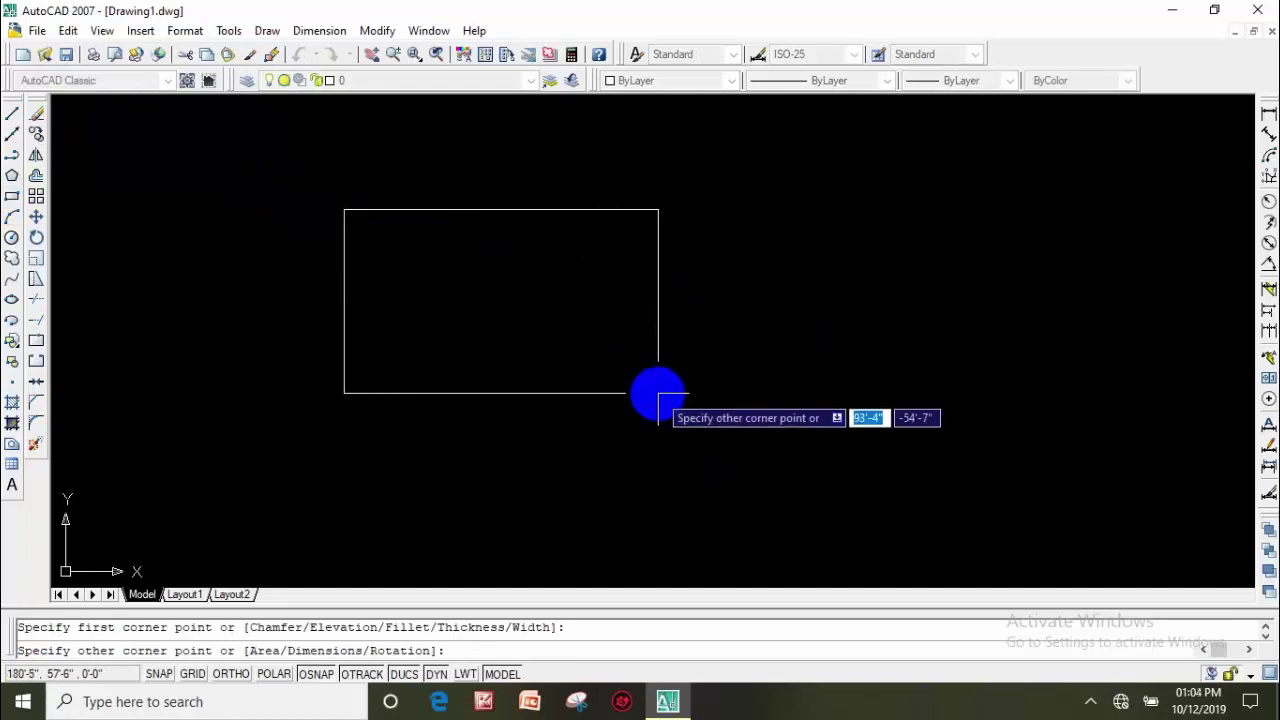
{"action": "type", "text": "50"}
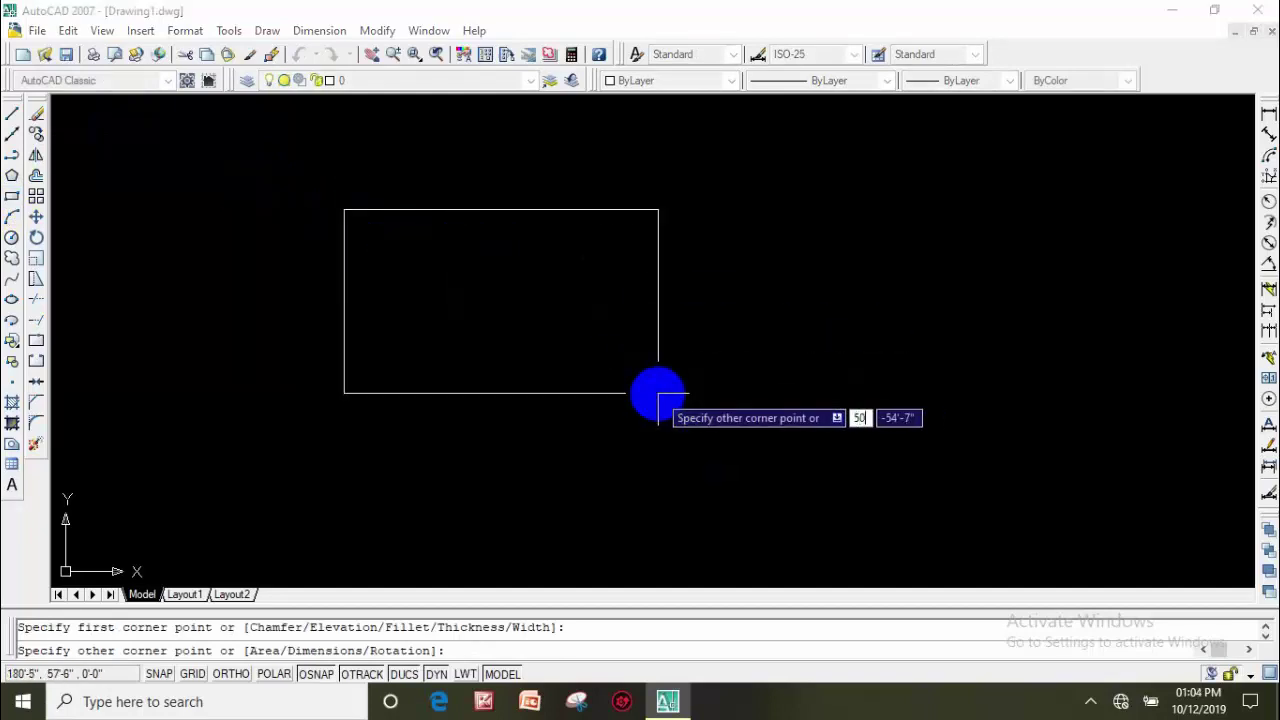
{"action": "key", "text": "Tab"}
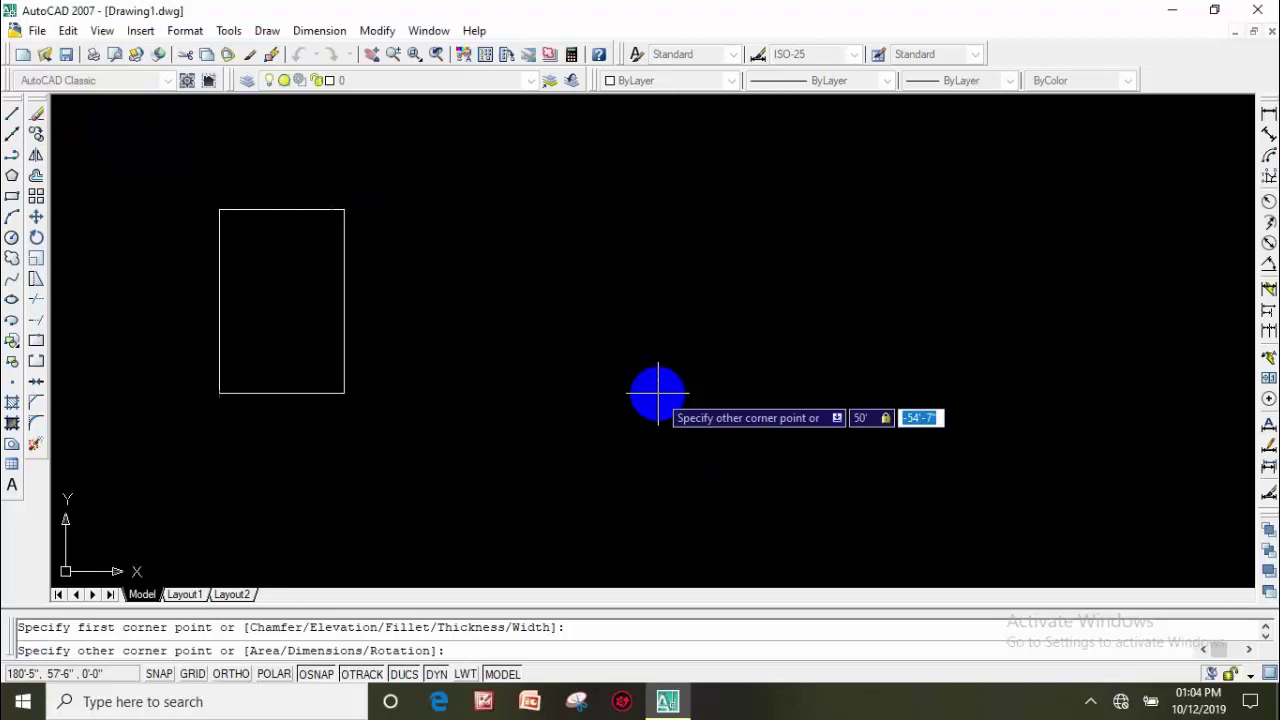
{"action": "type", "text": "40"}
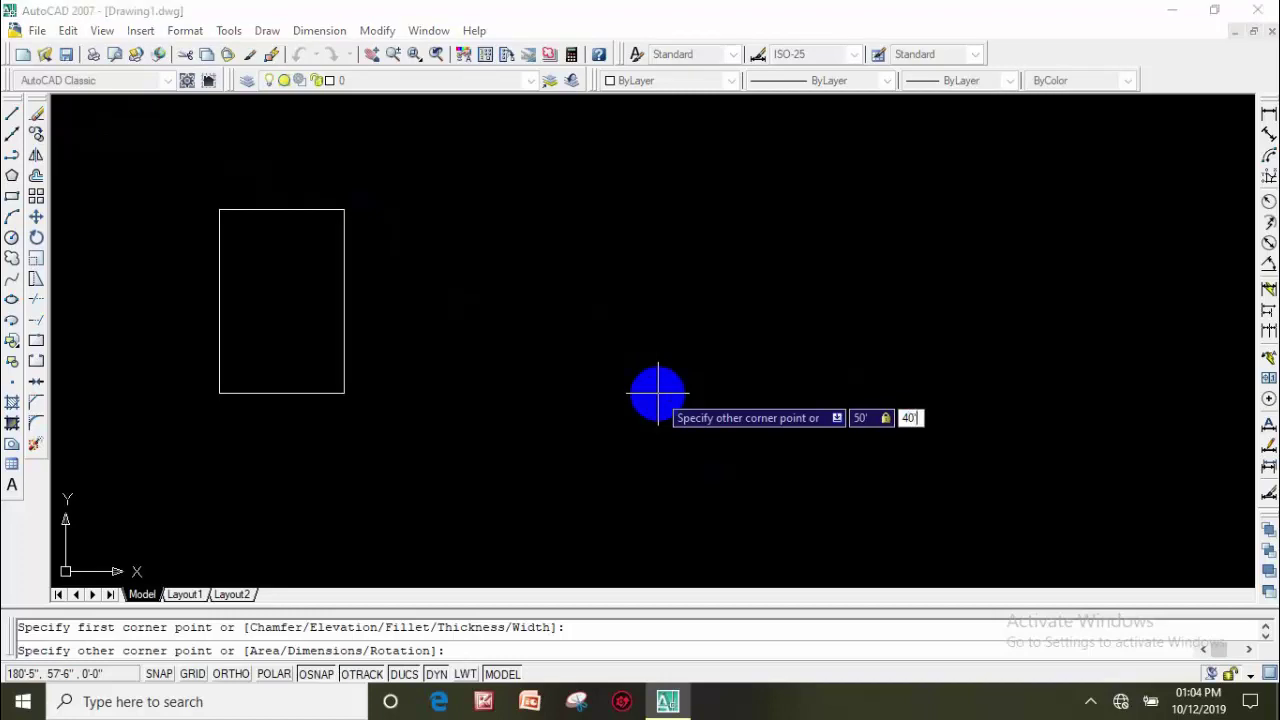
{"action": "key", "text": "Return"}
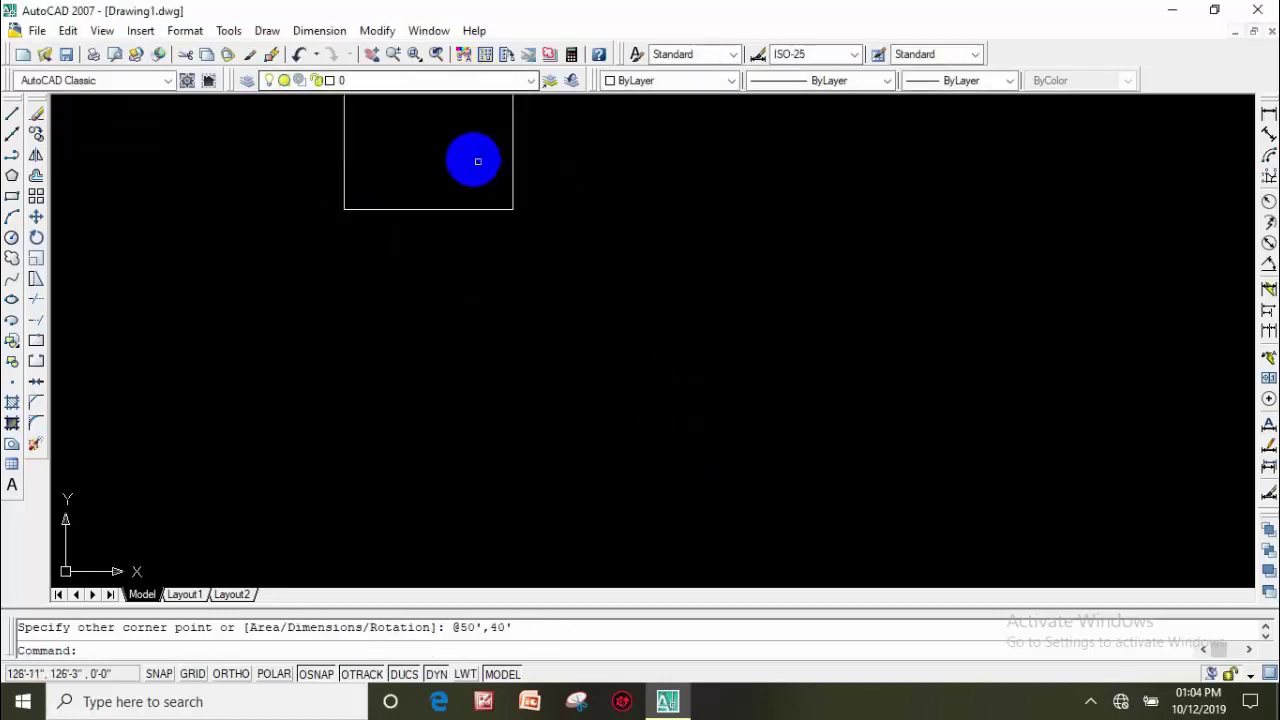
{"action": "middle_click_drag", "start_coordinate": [471, 157], "coordinate": [522, 353]}
{"action": "scroll", "coordinate": [495, 271], "scroll_direction": "up", "scroll_amount": 1}
{"action": "scroll", "coordinate": [495, 271], "scroll_direction": "up", "scroll_amount": 1}
Step: Add a 50' linear dimension across the rectangle's top edge, placed above it
{"action": "left_click", "coordinate": [1268, 113]}
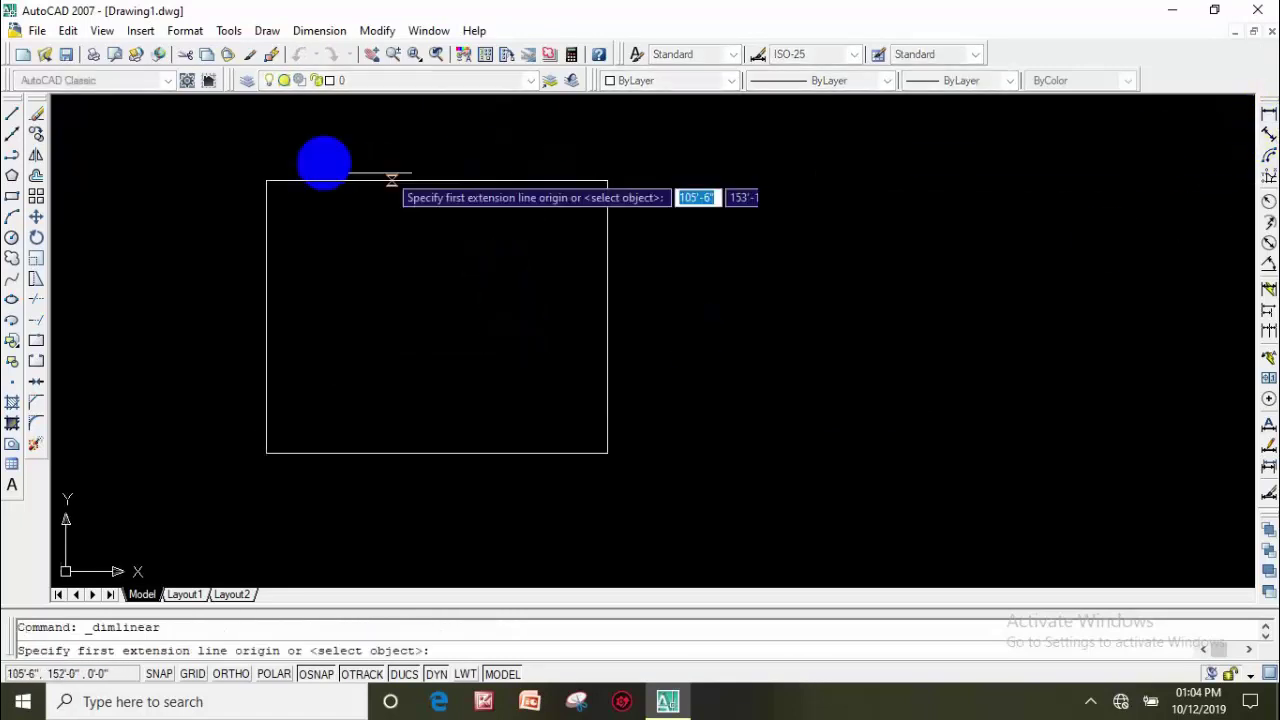
{"action": "left_click", "coordinate": [266, 181]}
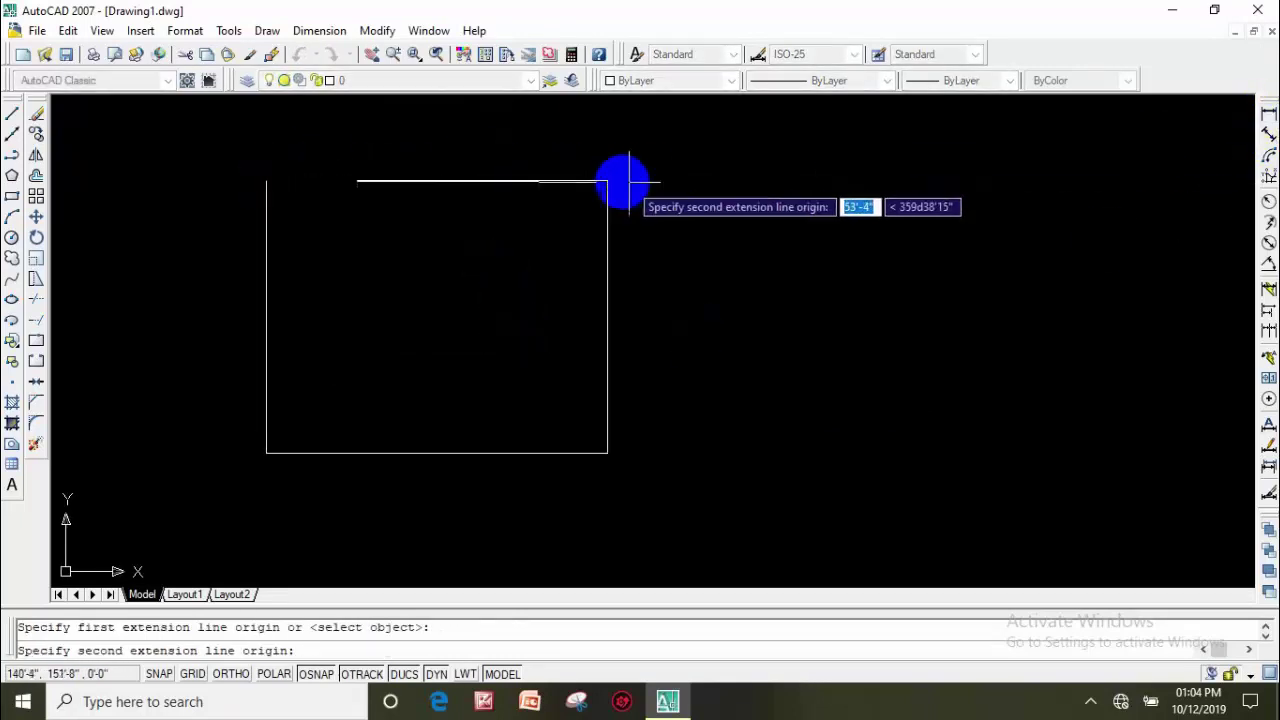
{"action": "left_click", "coordinate": [607, 181]}
{"action": "left_click", "coordinate": [474, 157]}
{"action": "scroll", "coordinate": [455, 152], "scroll_direction": "up", "scroll_amount": 2}
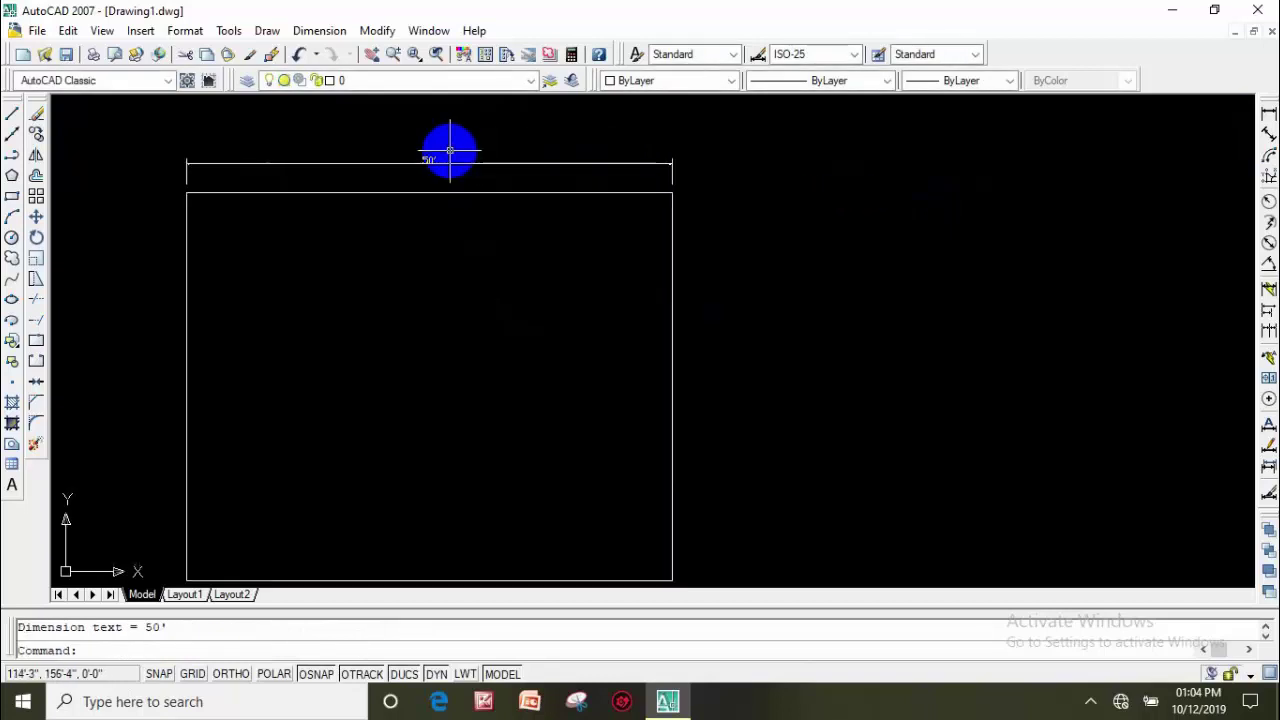
{"action": "scroll", "coordinate": [400, 152], "scroll_direction": "up", "scroll_amount": 3}
{"action": "scroll", "coordinate": [400, 152], "scroll_direction": "down", "scroll_amount": 5}
{"action": "scroll", "coordinate": [400, 155], "scroll_direction": "up", "scroll_amount": 3}
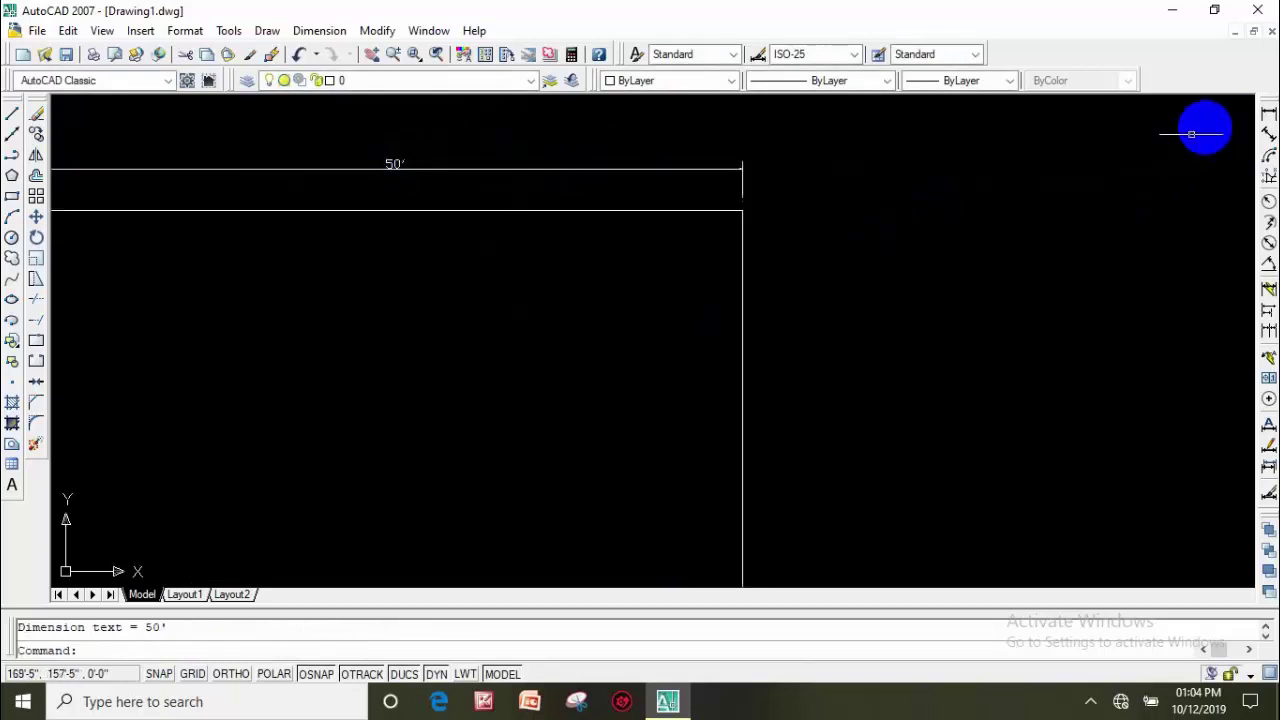
Step: Add a 40' linear dimension along the right side, placed to the right
{"action": "left_click", "coordinate": [1265, 120]}
{"action": "scroll", "coordinate": [830, 286], "scroll_direction": "down", "scroll_amount": 4}
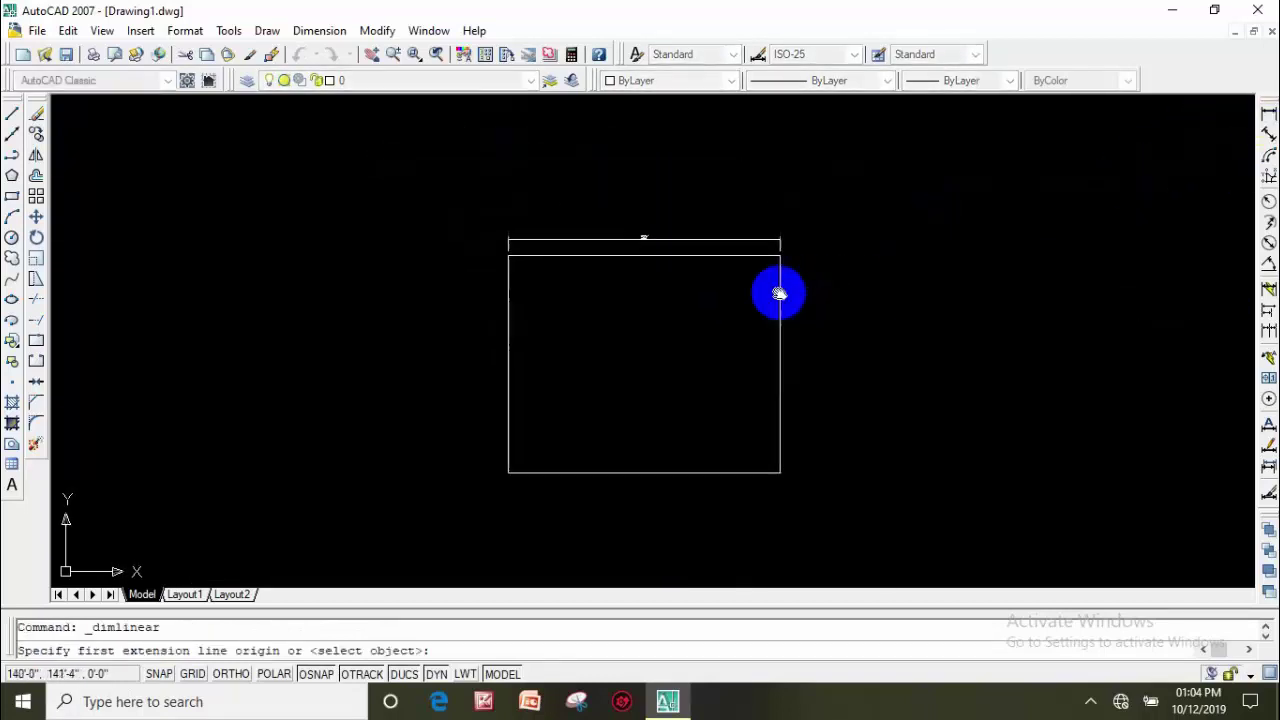
{"action": "middle_click_drag", "start_coordinate": [777, 291], "coordinate": [659, 283]}
{"action": "scroll", "coordinate": [659, 283], "scroll_direction": "up", "scroll_amount": 2}
{"action": "left_click", "coordinate": [636, 198]}
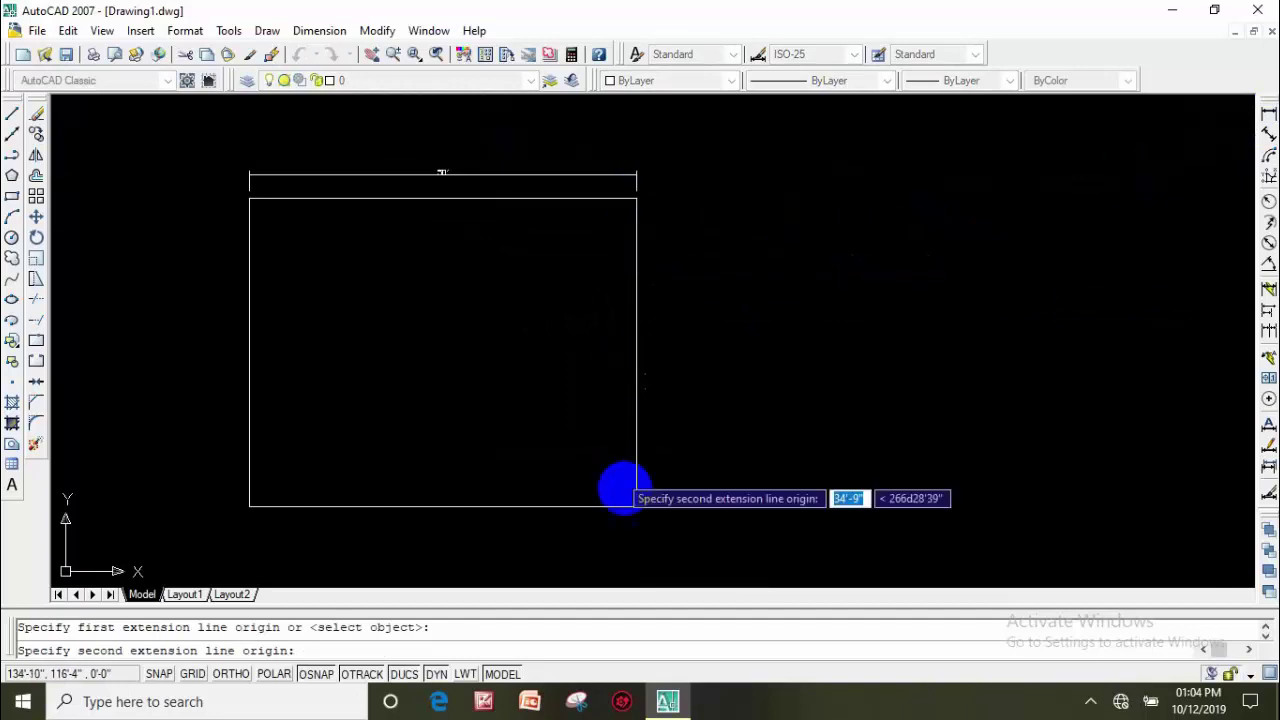
{"action": "left_click", "coordinate": [636, 508]}
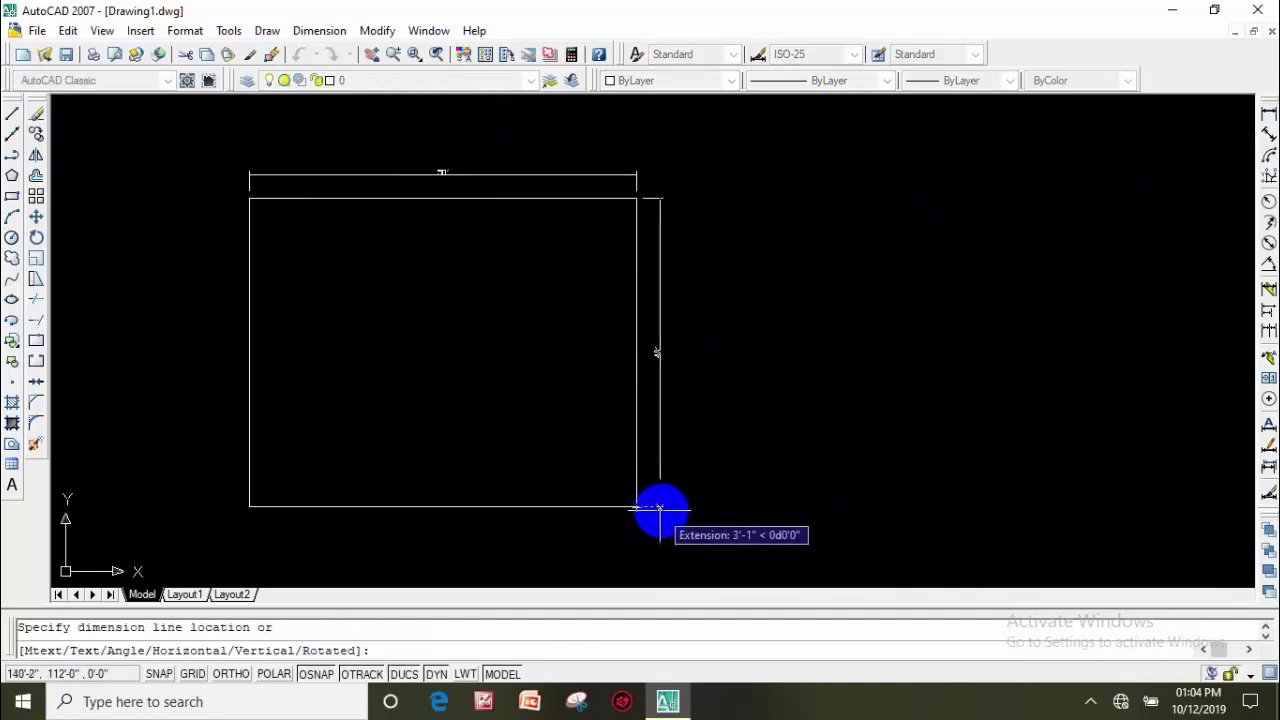
{"action": "left_click", "coordinate": [690, 506]}
{"action": "scroll", "coordinate": [740, 415], "scroll_direction": "up", "scroll_amount": 5}
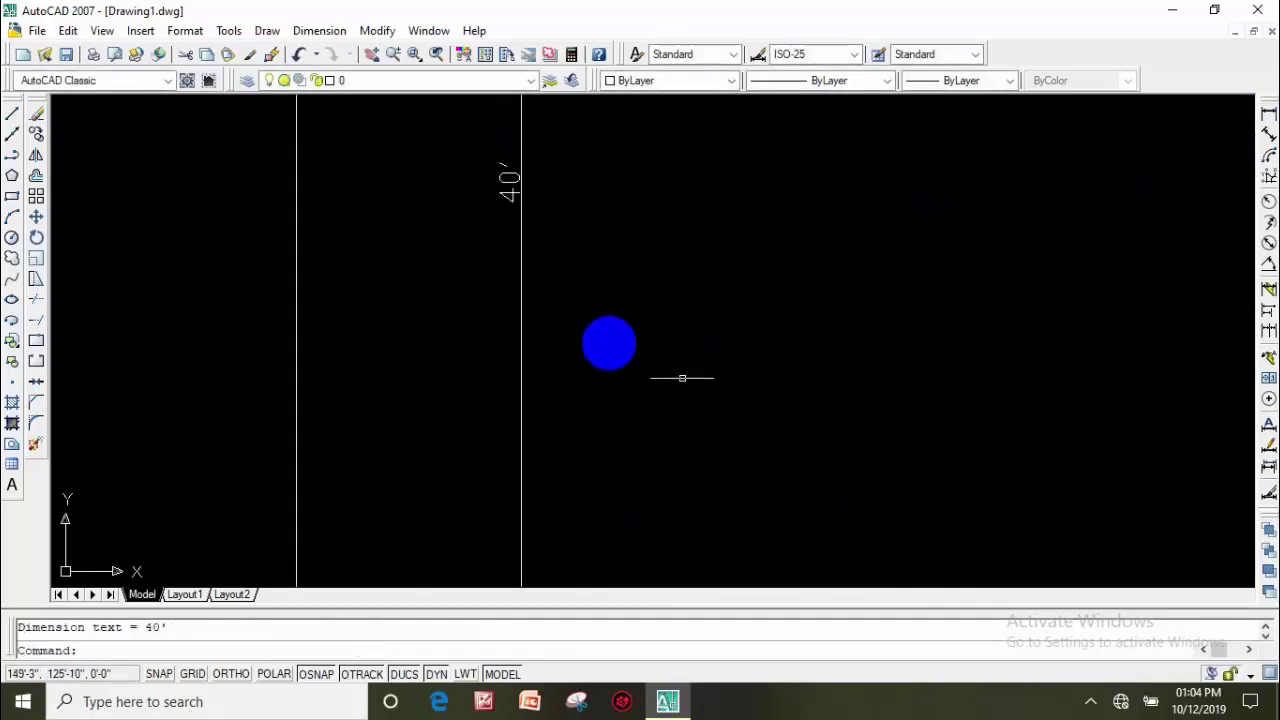
{"action": "scroll", "coordinate": [595, 332], "scroll_direction": "down", "scroll_amount": 4}
{"action": "scroll", "coordinate": [590, 327], "scroll_direction": "down", "scroll_amount": 2}
{"action": "scroll", "coordinate": [590, 318], "scroll_direction": "down", "scroll_amount": 2}
{"action": "mouse_move", "coordinate": [471, 289]}
{"action": "middle_mouse_down"}
{"action": "mouse_move", "coordinate": [514, 314]}
{"action": "mouse_move", "coordinate": [443, 280]}
{"action": "middle_mouse_up"}
{"action": "scroll", "coordinate": [487, 245], "scroll_direction": "up", "scroll_amount": 2}
{"action": "scroll", "coordinate": [494, 266], "scroll_direction": "up", "scroll_amount": 1}
{"action": "scroll", "coordinate": [550, 296], "scroll_direction": "down", "scroll_amount": 2}
{"action": "scroll", "coordinate": [543, 294], "scroll_direction": "up", "scroll_amount": 1}
{"action": "scroll", "coordinate": [444, 281], "scroll_direction": "up", "scroll_amount": 1}
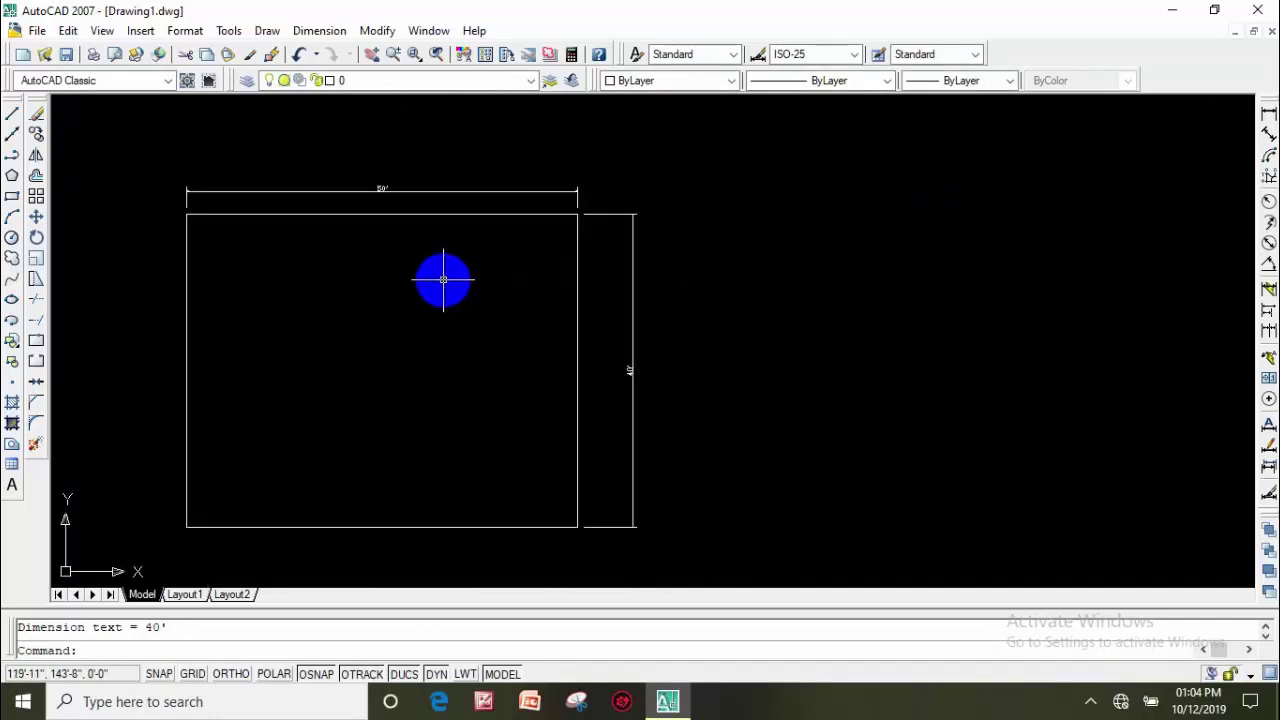